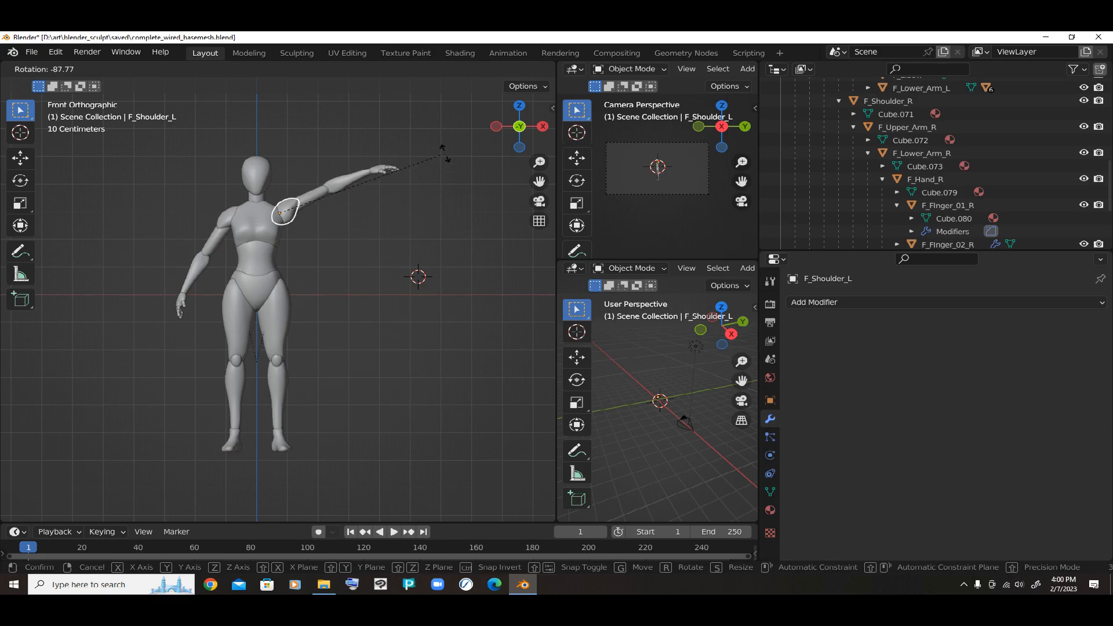
End the left shoulder's trial rotation, select the left thumb, and enlarge the outliner area to show more of the object hierarchy
click(457, 177)
click(298, 217)
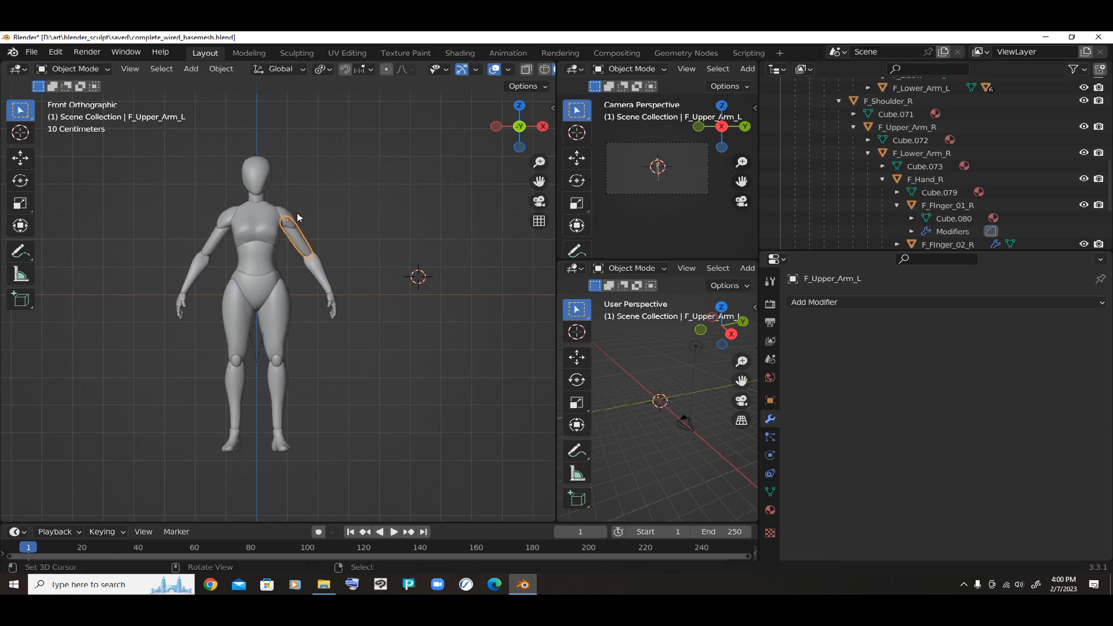
click(330, 303)
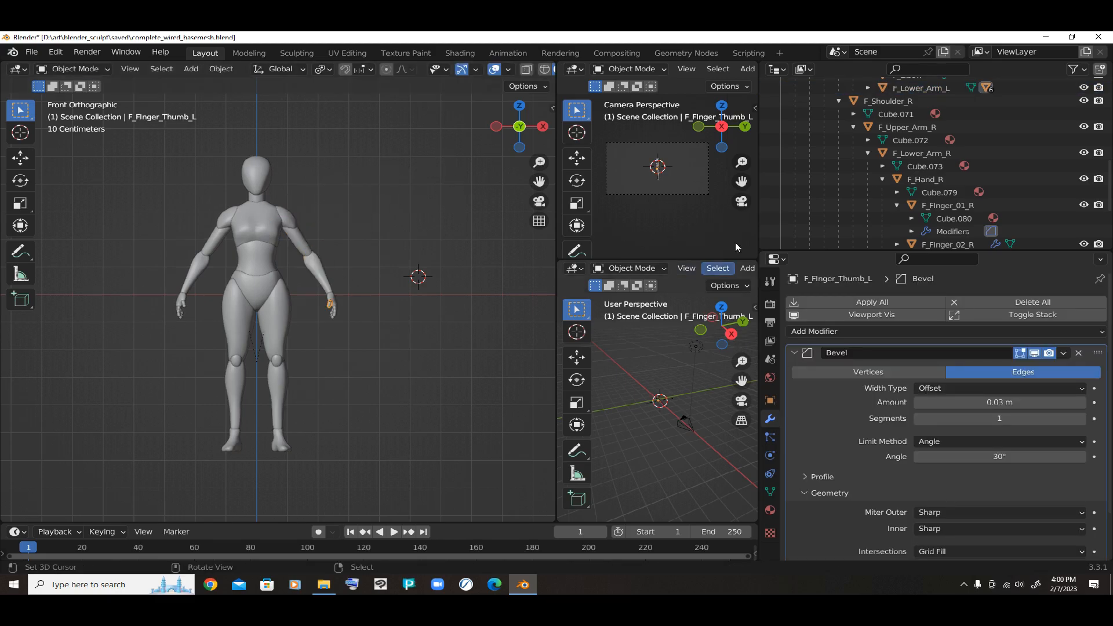
drag(897, 252, 897, 442)
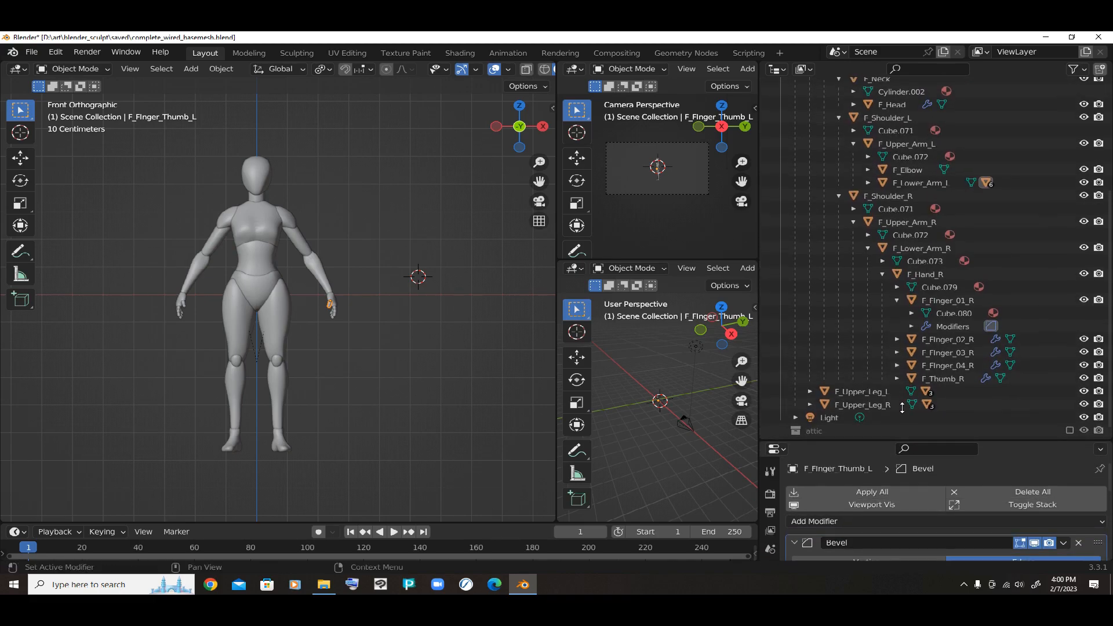
Try rotating the chest and the hips in the front view to test how their child body parts follow
click(250, 216)
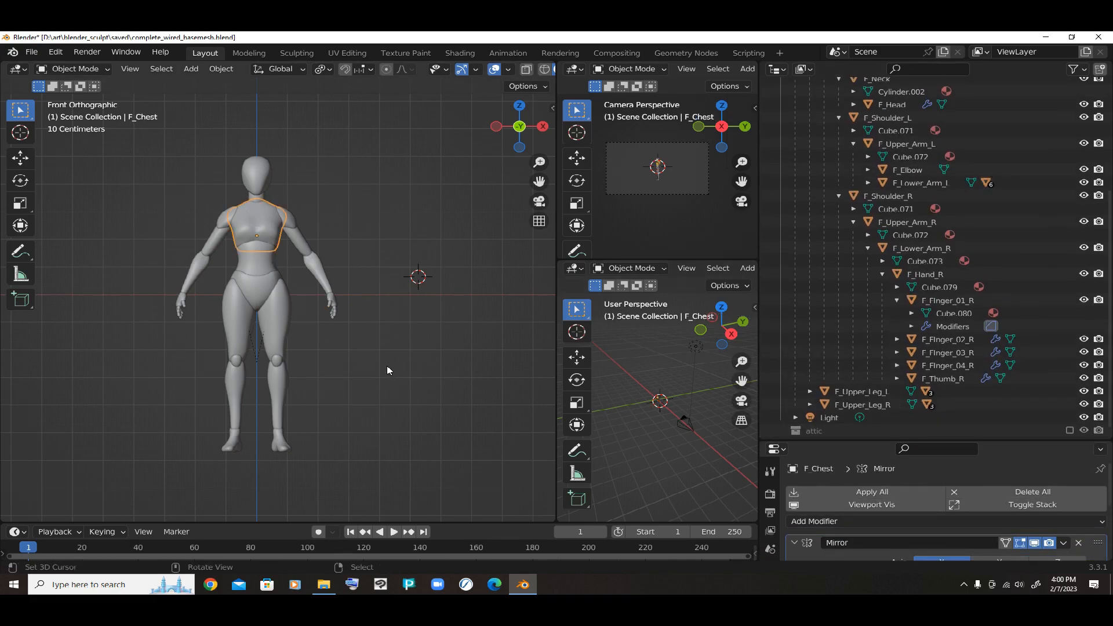
key(r)
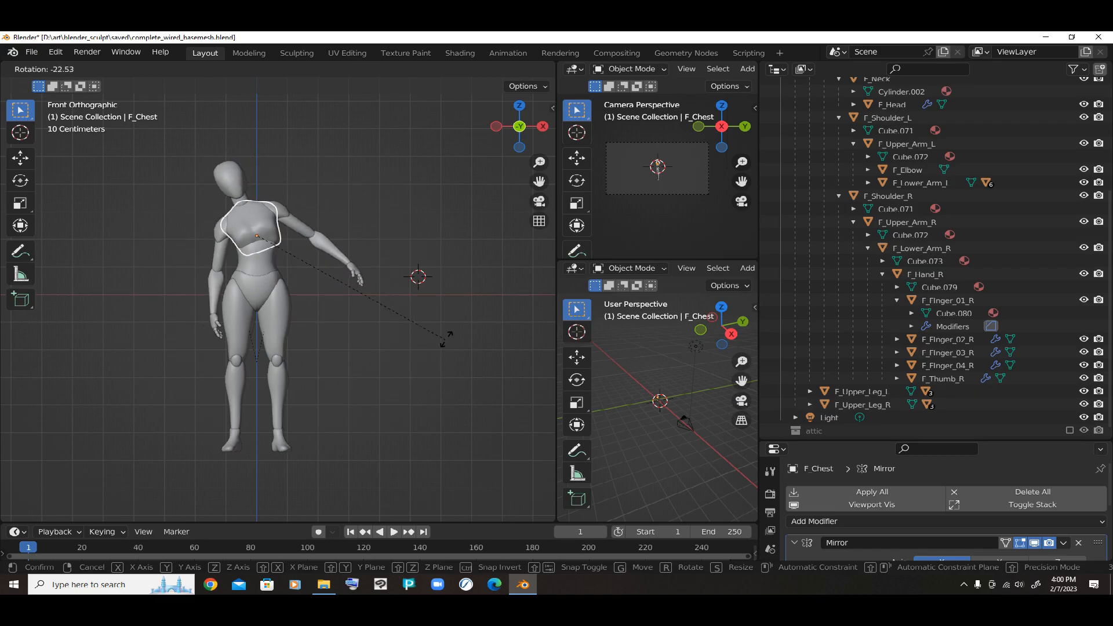
right_click(369, 365)
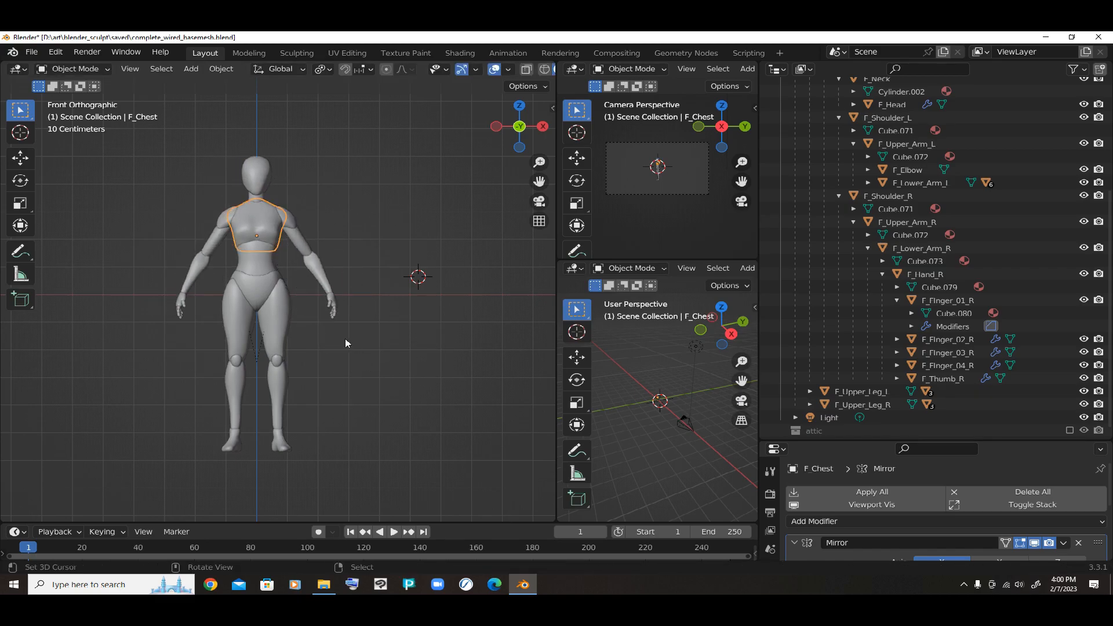
click(260, 266)
key(r)
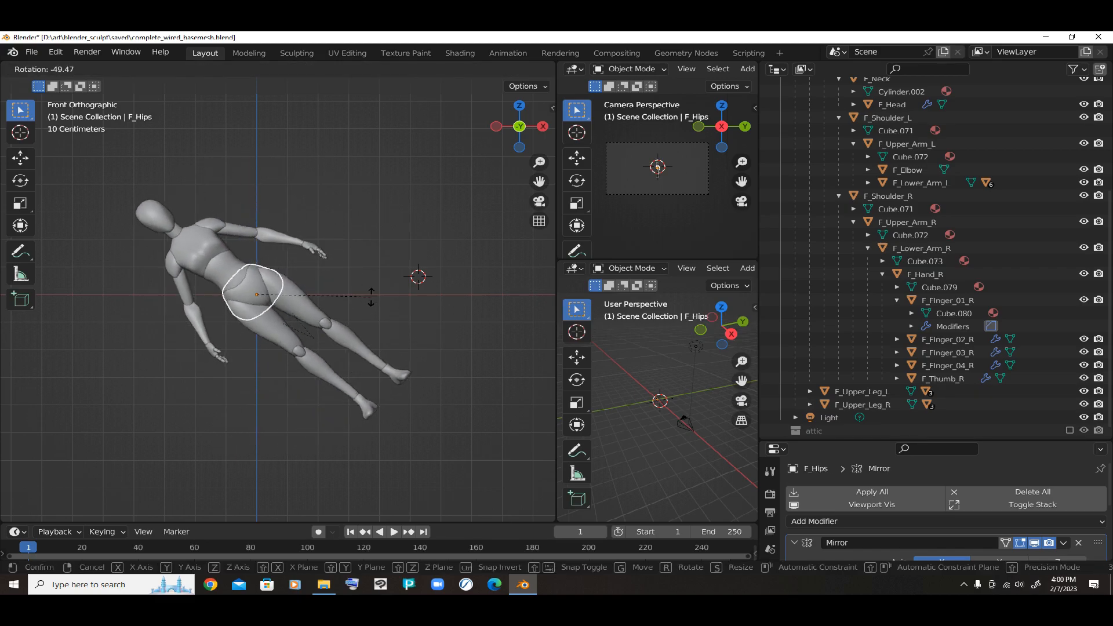
right_click(321, 330)
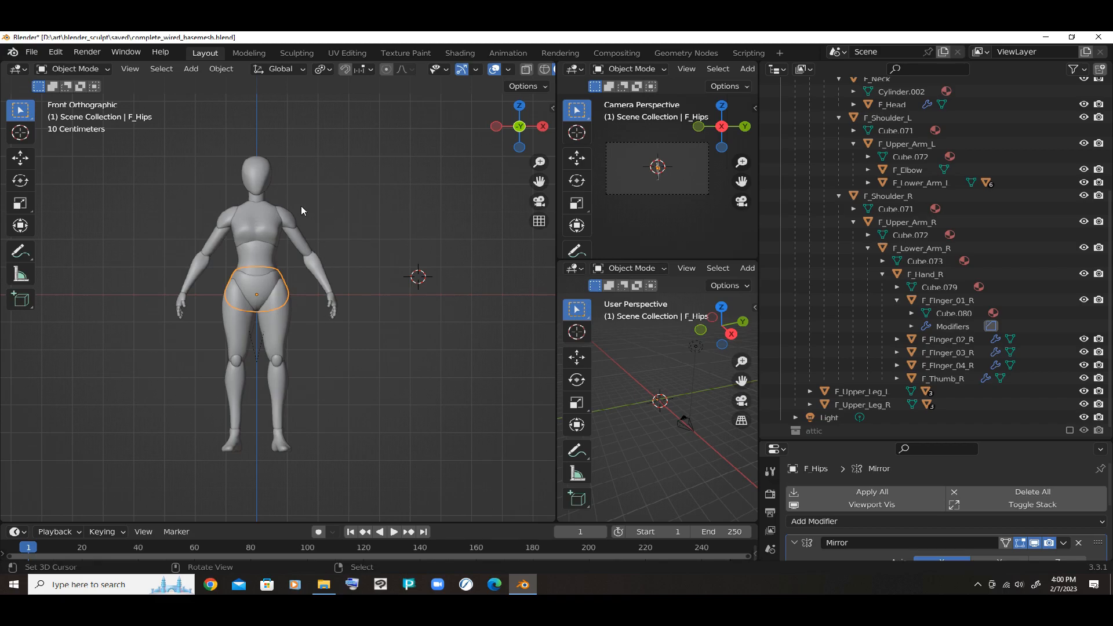
Examine the separate meshes of the chest and the hips in Edit Mode, selecting the head in between
click(264, 192)
key(Tab)
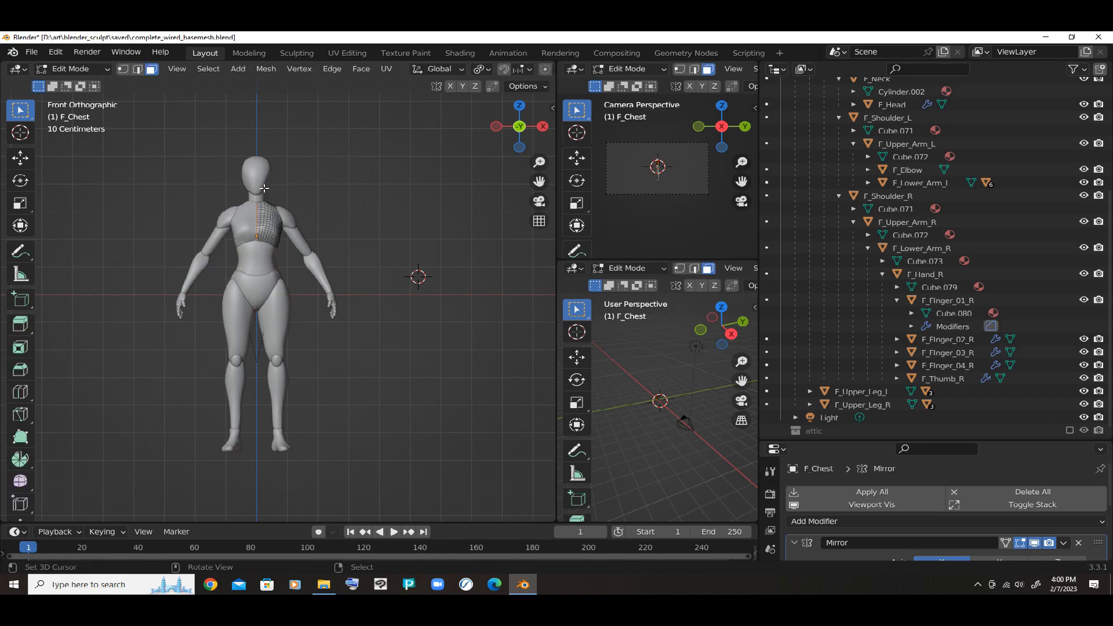
key(Tab)
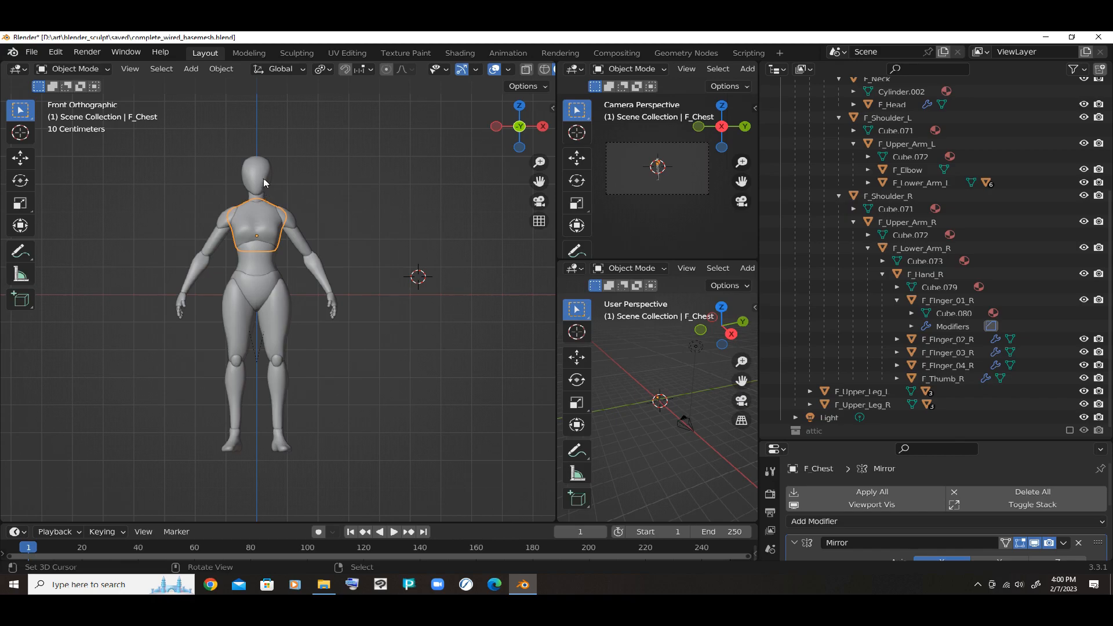
click(265, 144)
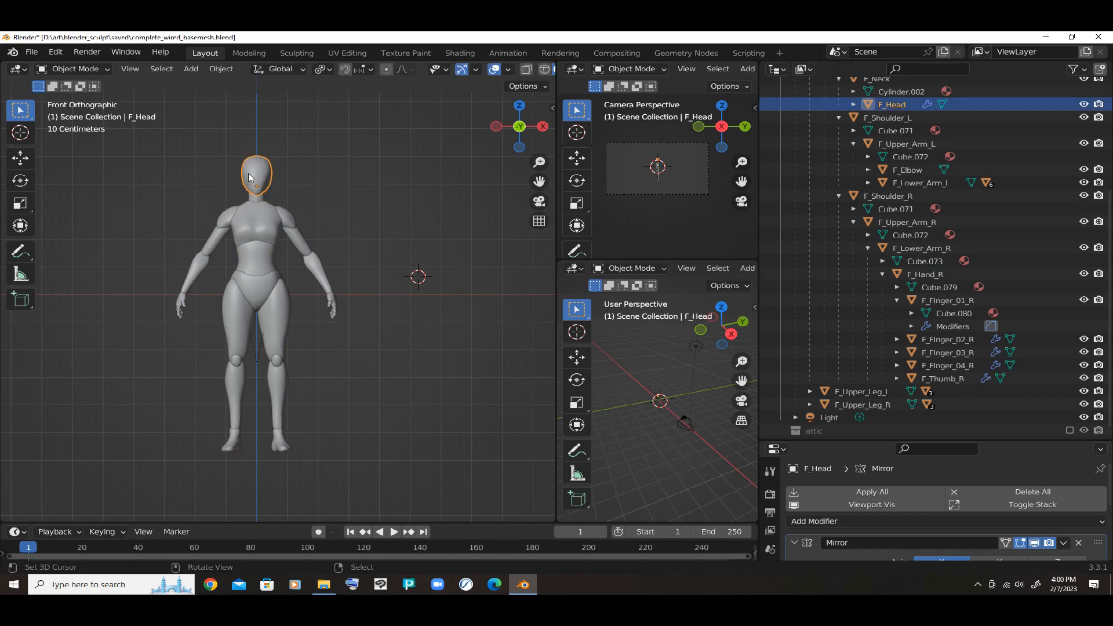
click(259, 264)
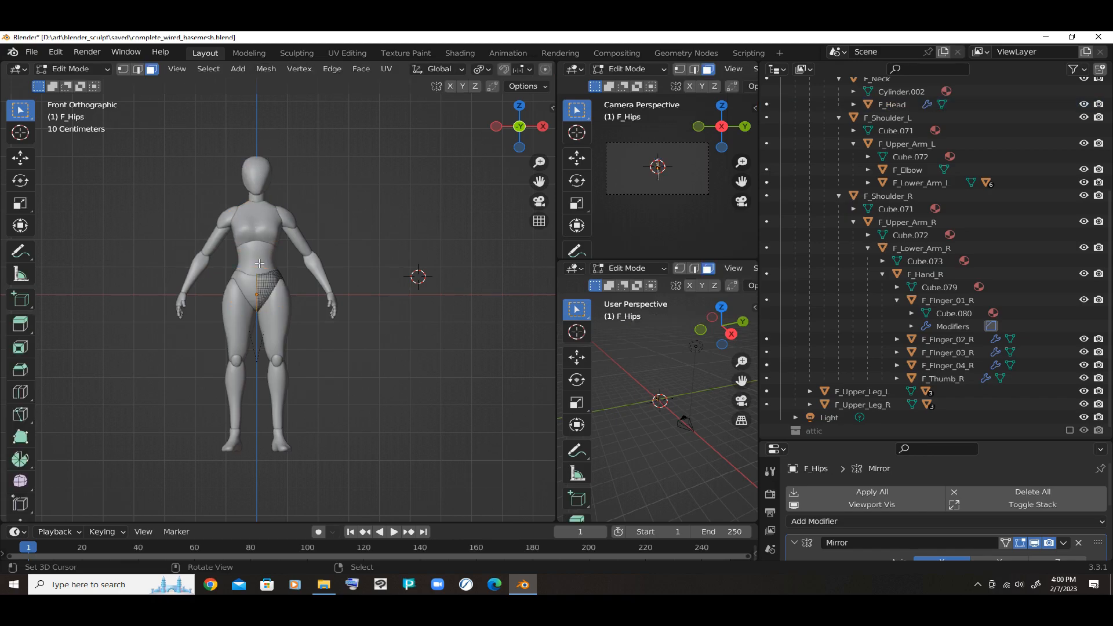
Turn on proportional editing and try moving a face in the middle of the left upper arm's mesh
click(297, 231)
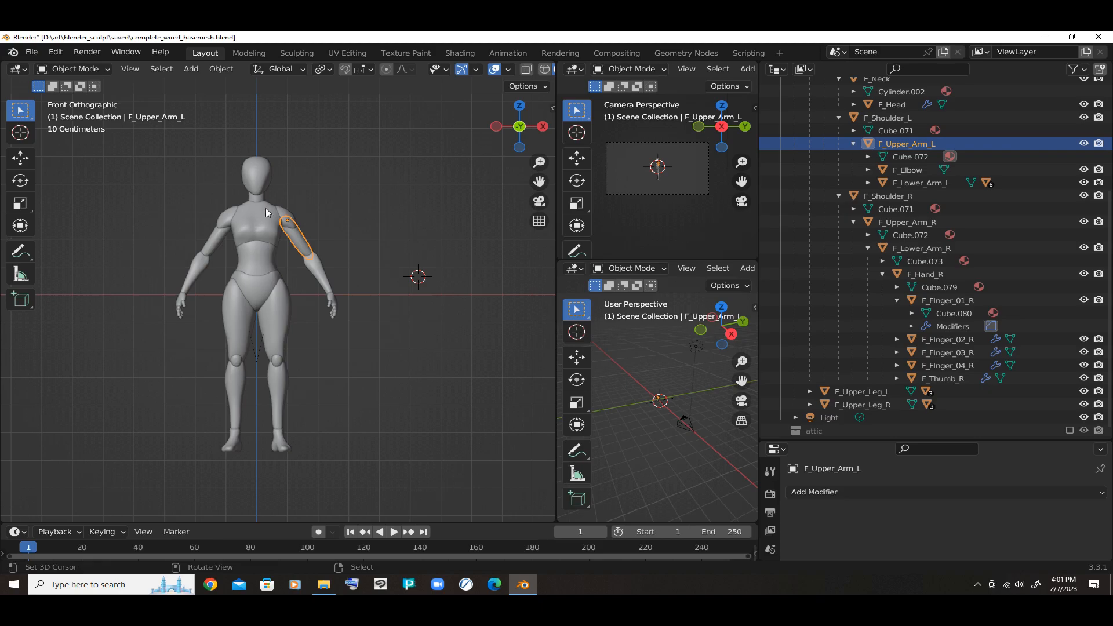
click(211, 213)
click(300, 211)
key(Tab)
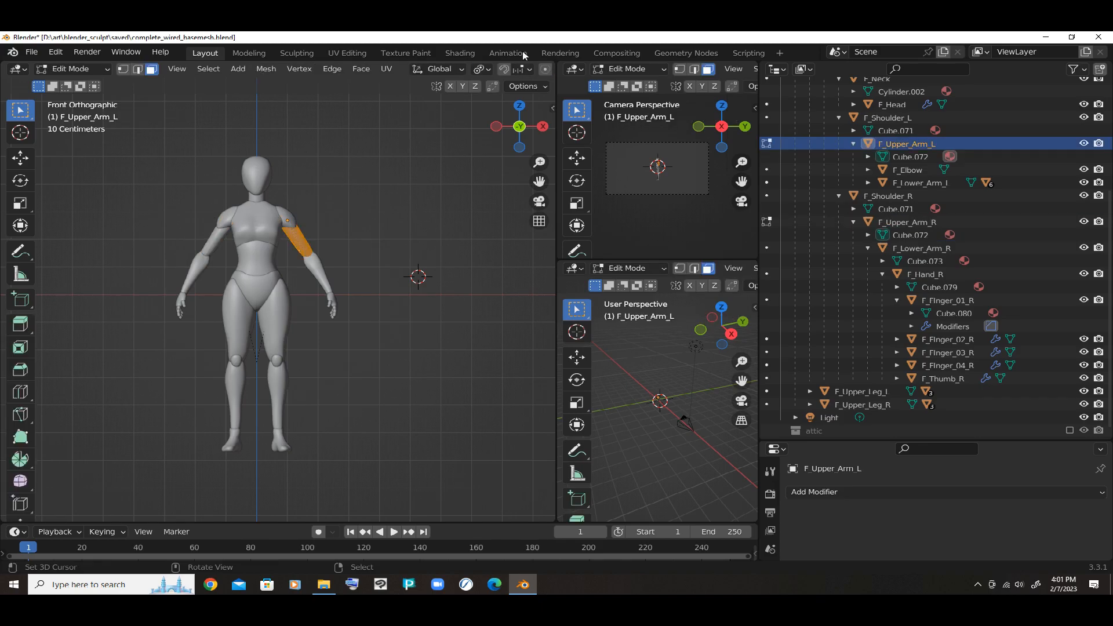
click(546, 69)
click(297, 210)
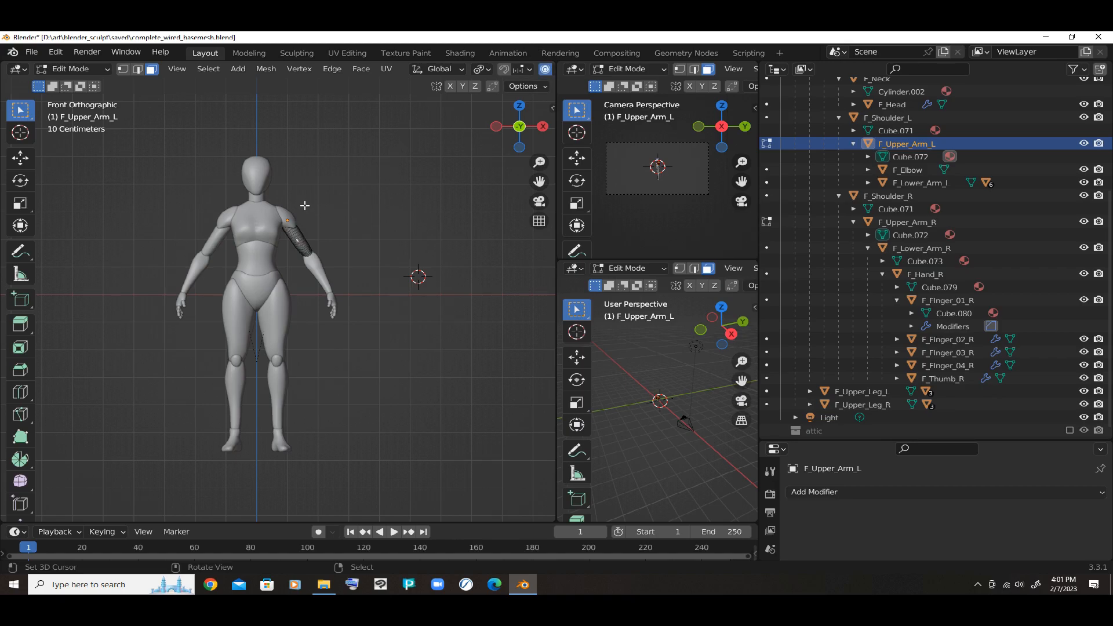
key(g)
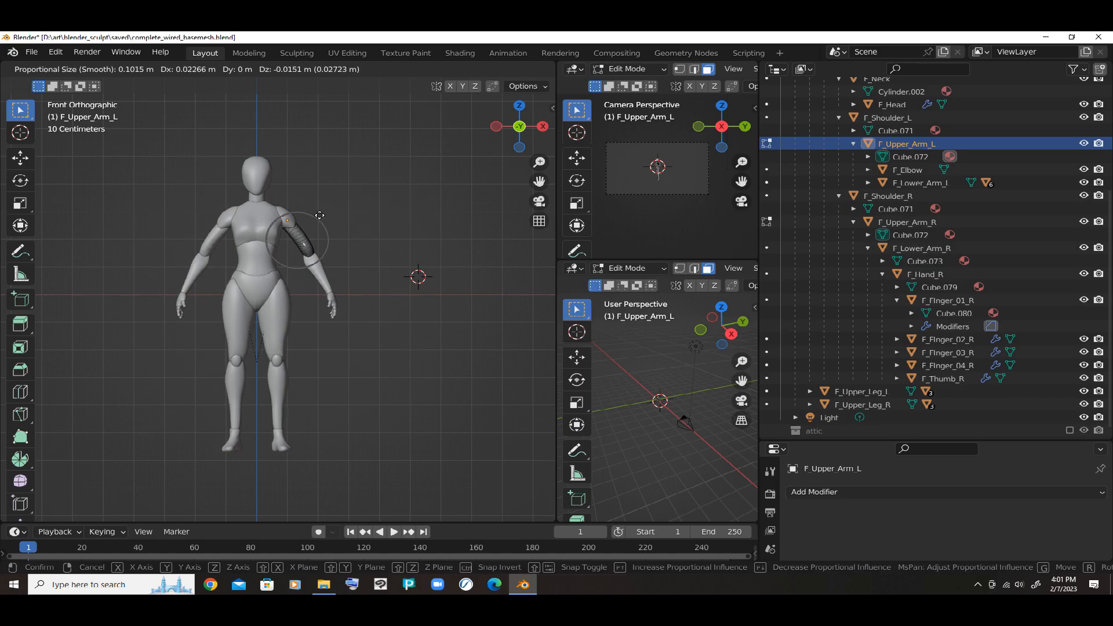
click(314, 217)
key(Tab)
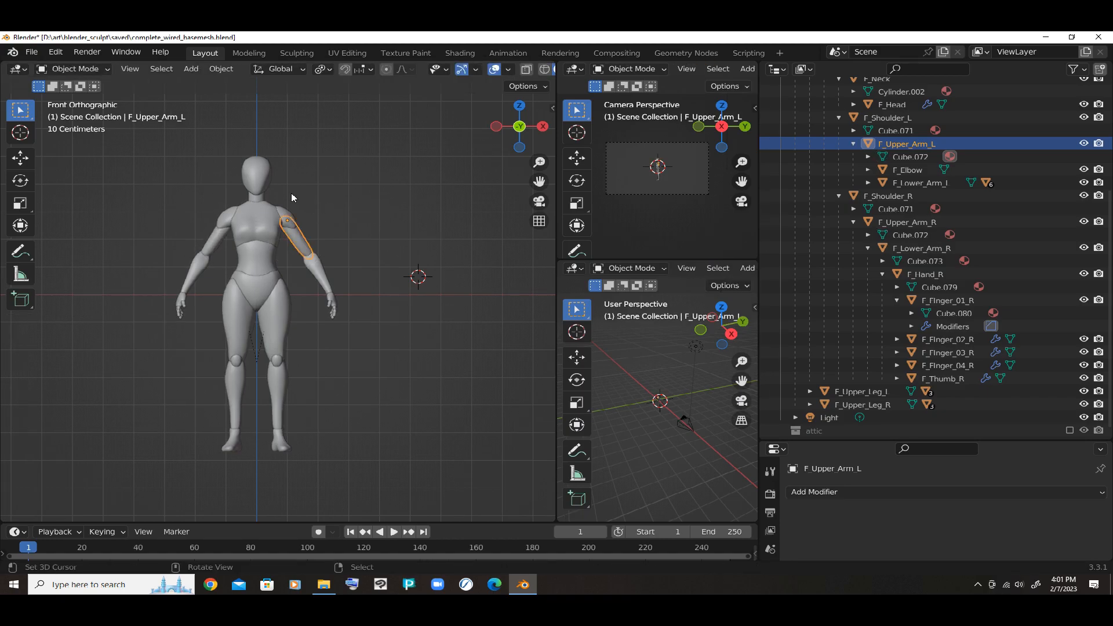
Rotate the left shoulder in a side view to raise the whole arm forward
right_click(290, 208)
middle_drag(338, 227, 197, 252)
key(r)
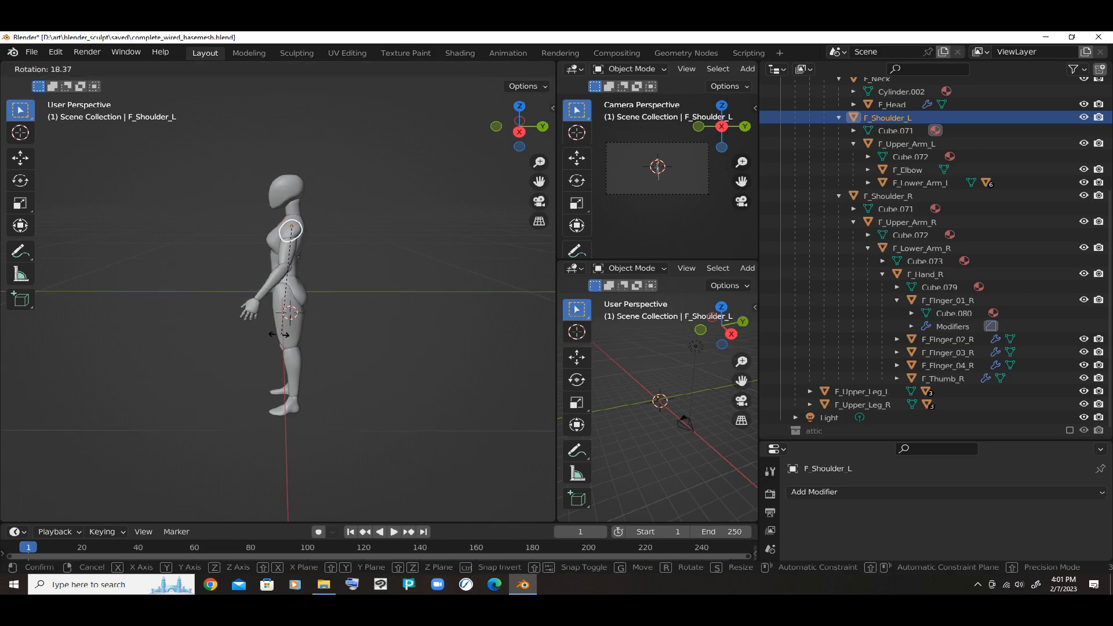
click(141, 289)
middle_drag(191, 288, 414, 289)
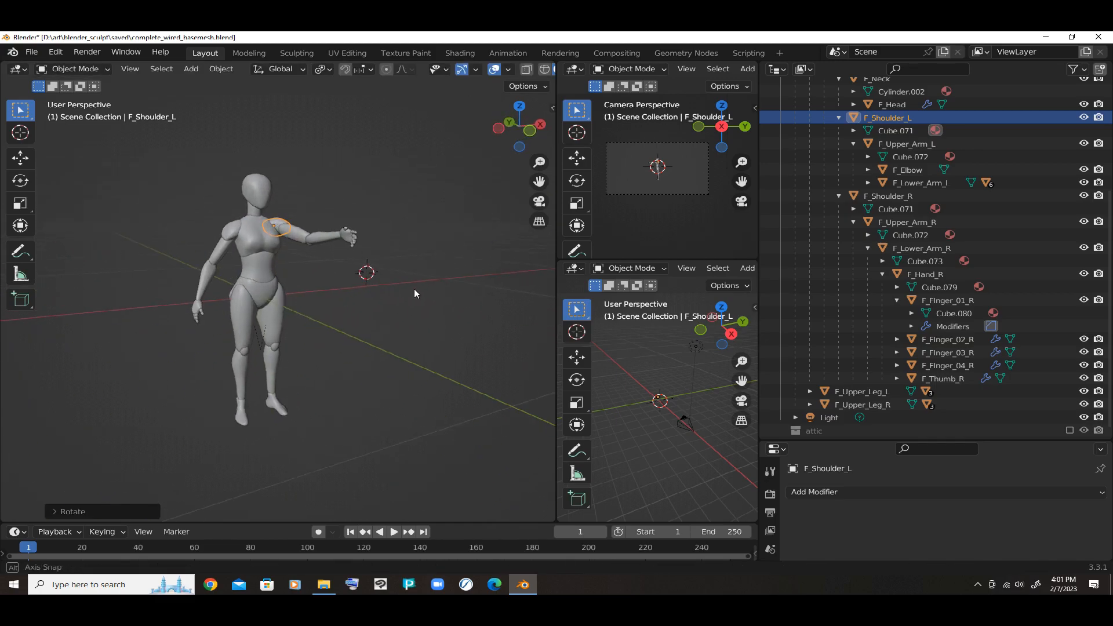
Try moving the left upper arm's selected face with proportional editing while the arm is raised
key(bracketright)
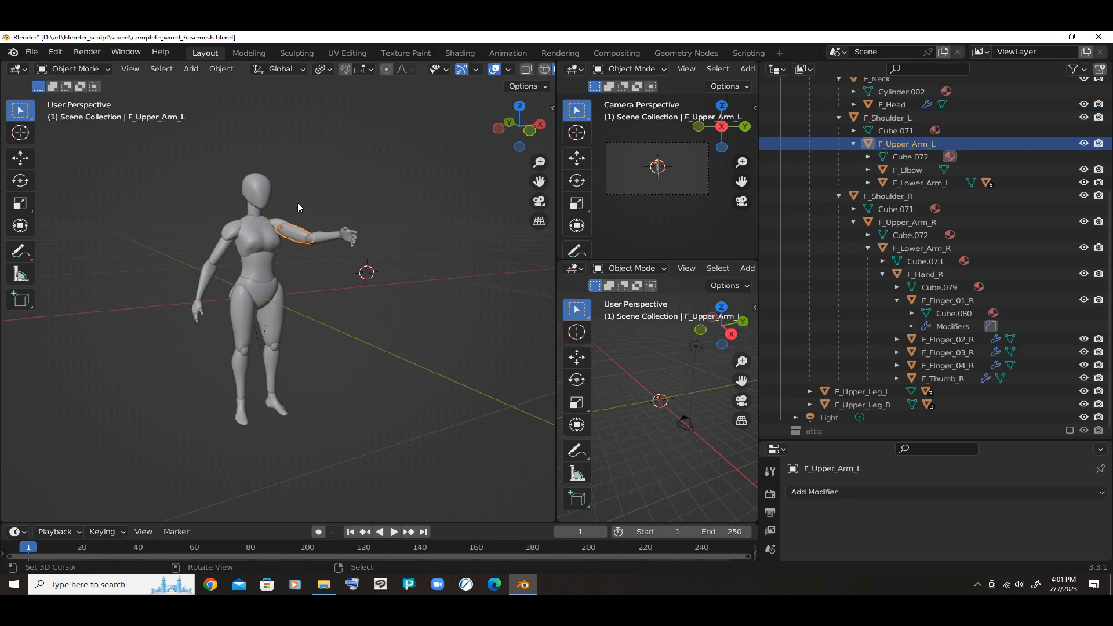
key(Tab)
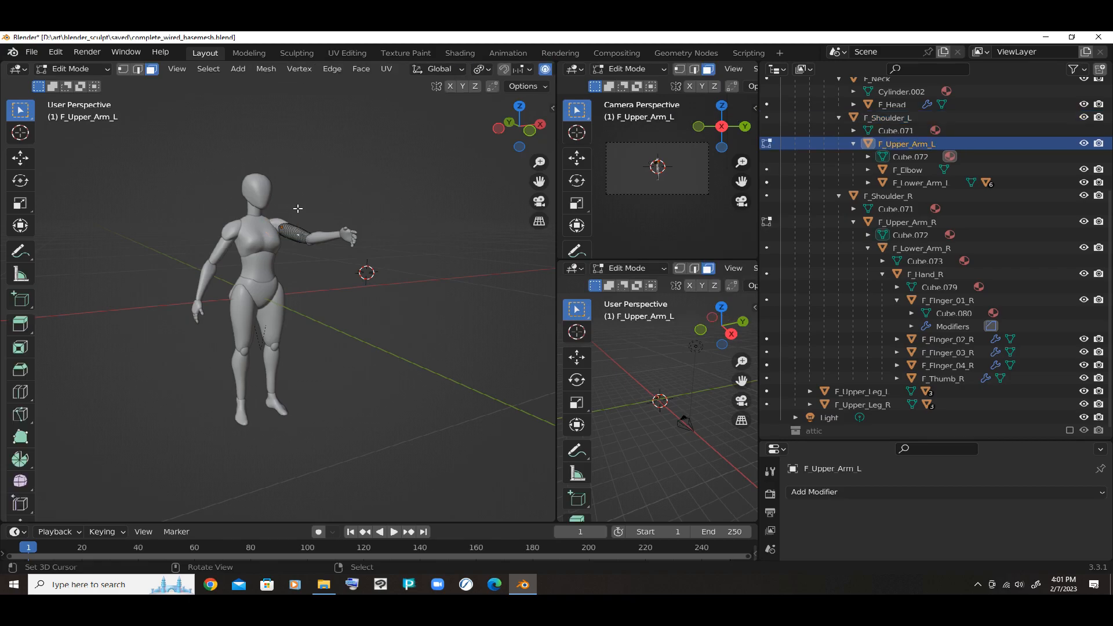
key(g)
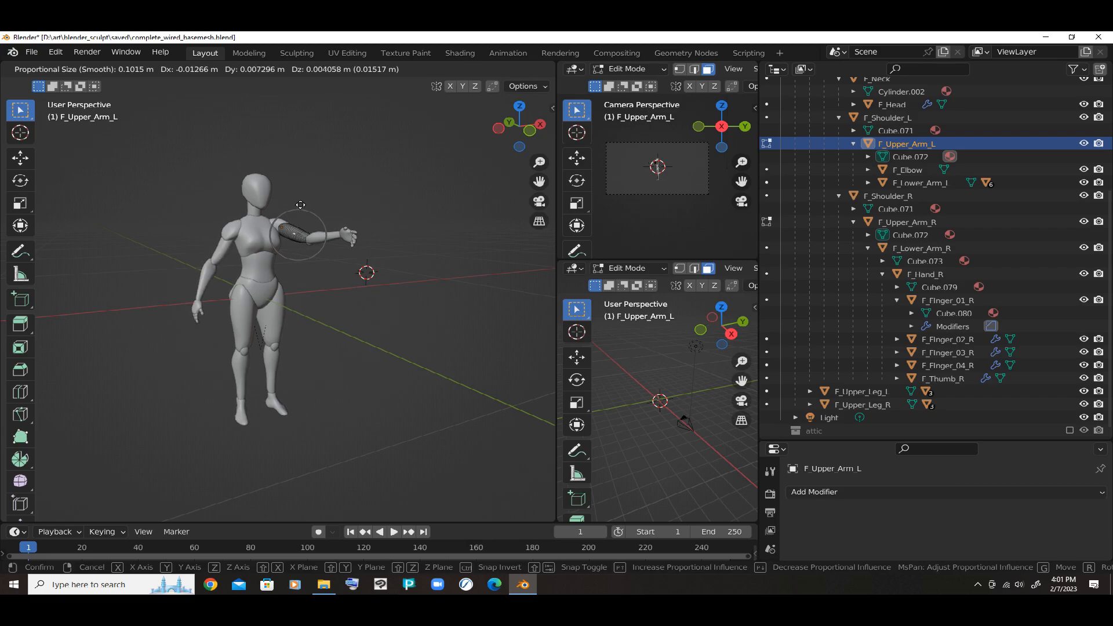
click(300, 206)
scroll(289, 227, up, 3)
scroll(289, 226, down, 4)
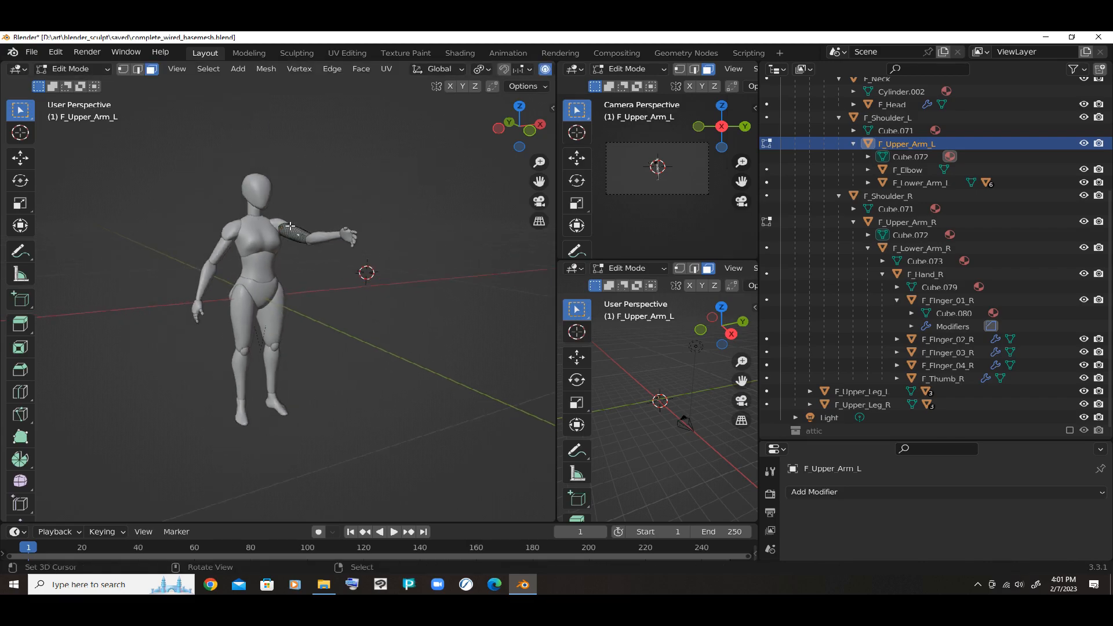
middle_drag(287, 224, 270, 232)
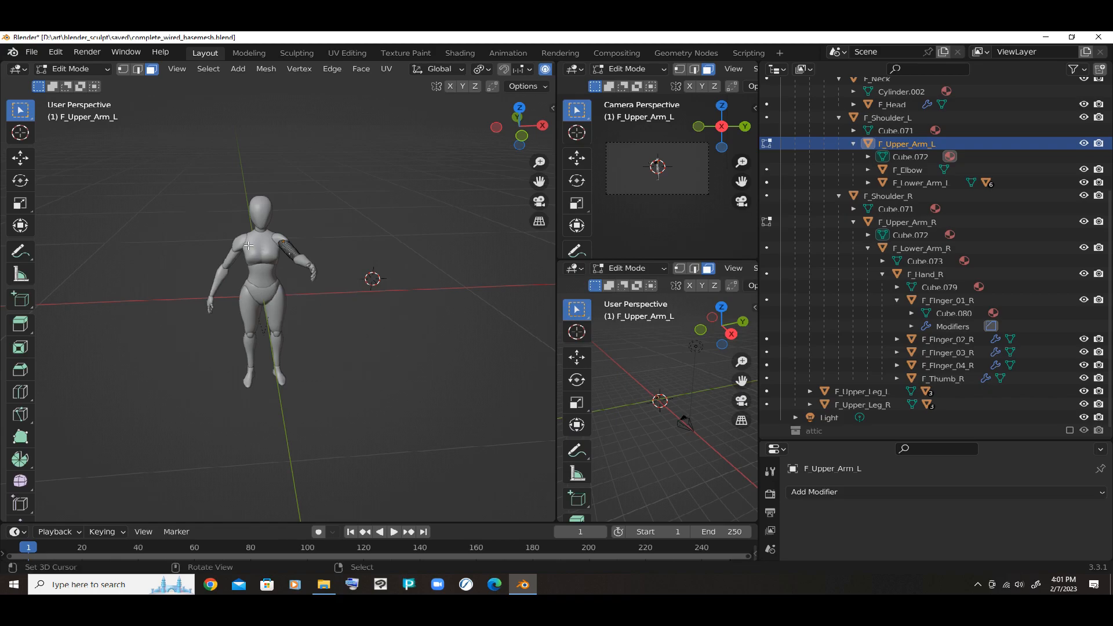
scroll(270, 232, up, 1)
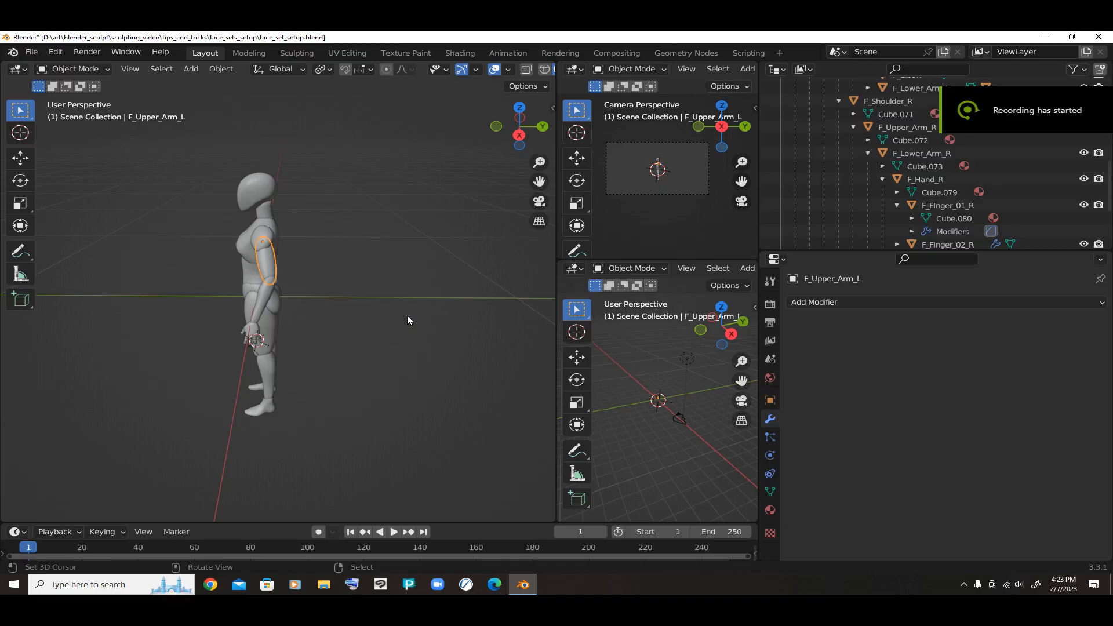
Rotate the left upper arm in a near-side view so the arm reaches forward from the body
middle_drag(408, 319, 449, 300)
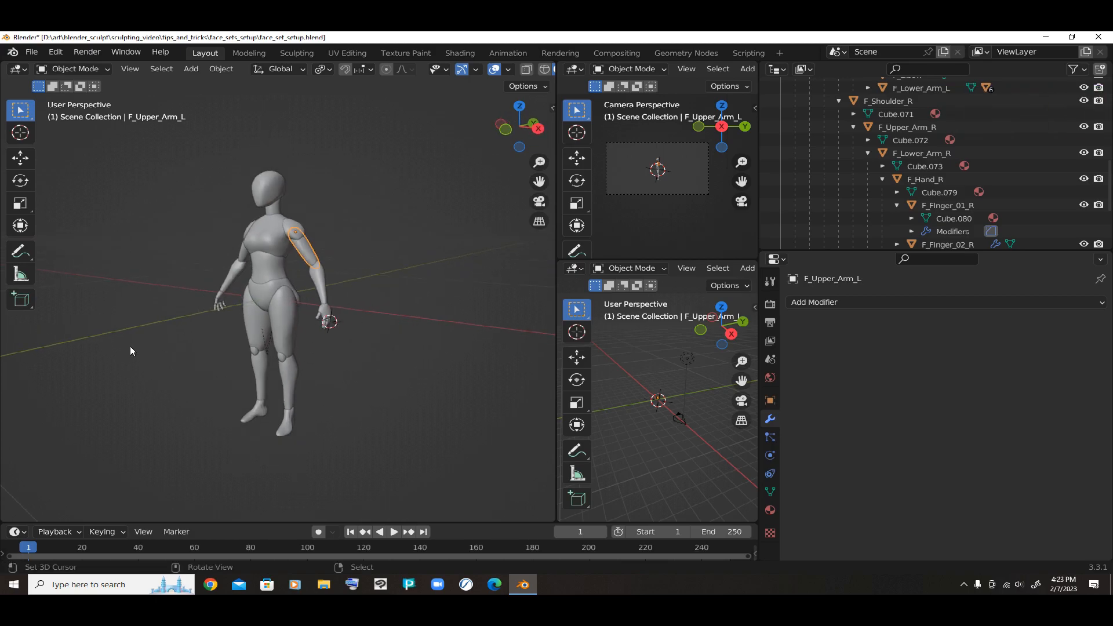
scroll(164, 323, up, 1)
scroll(164, 323, down, 1)
middle_drag(260, 261, 193, 268)
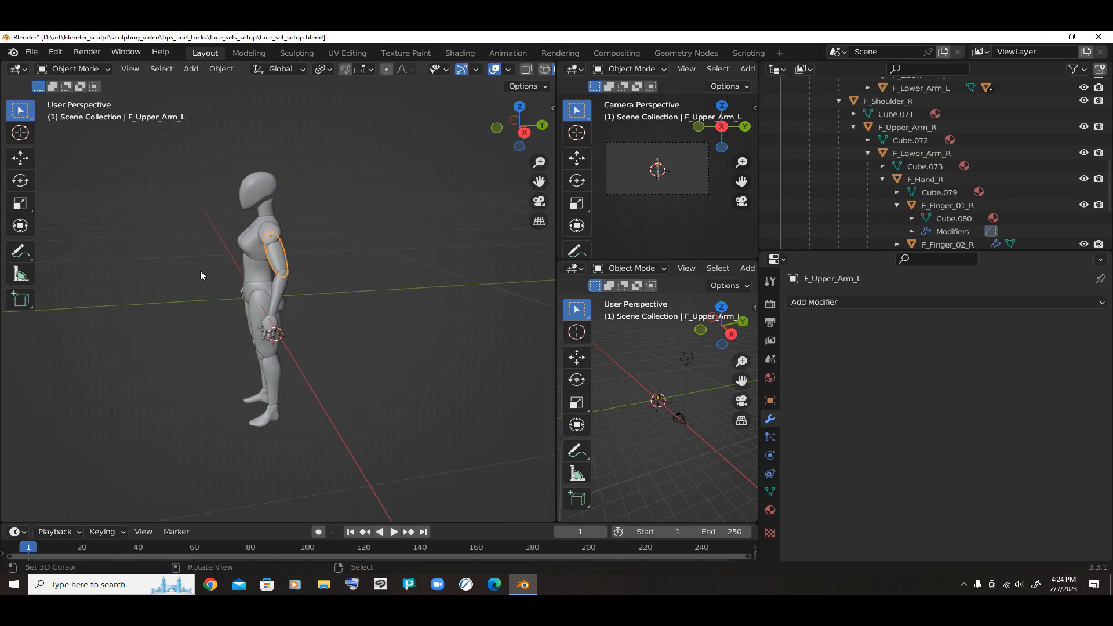
key(r)
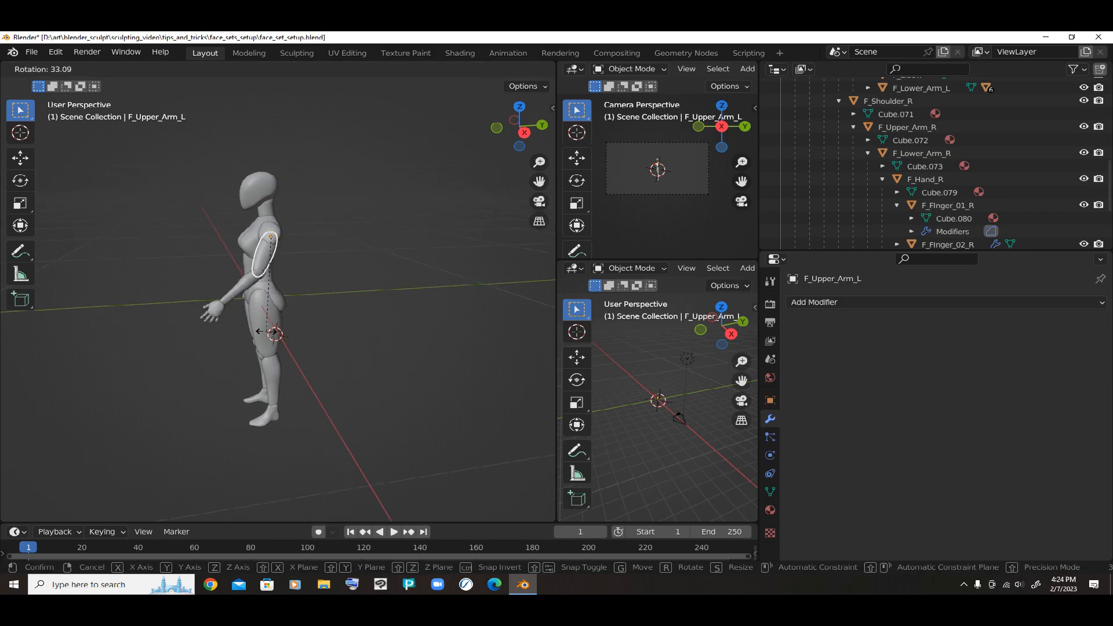
click(132, 270)
middle_drag(215, 280, 371, 280)
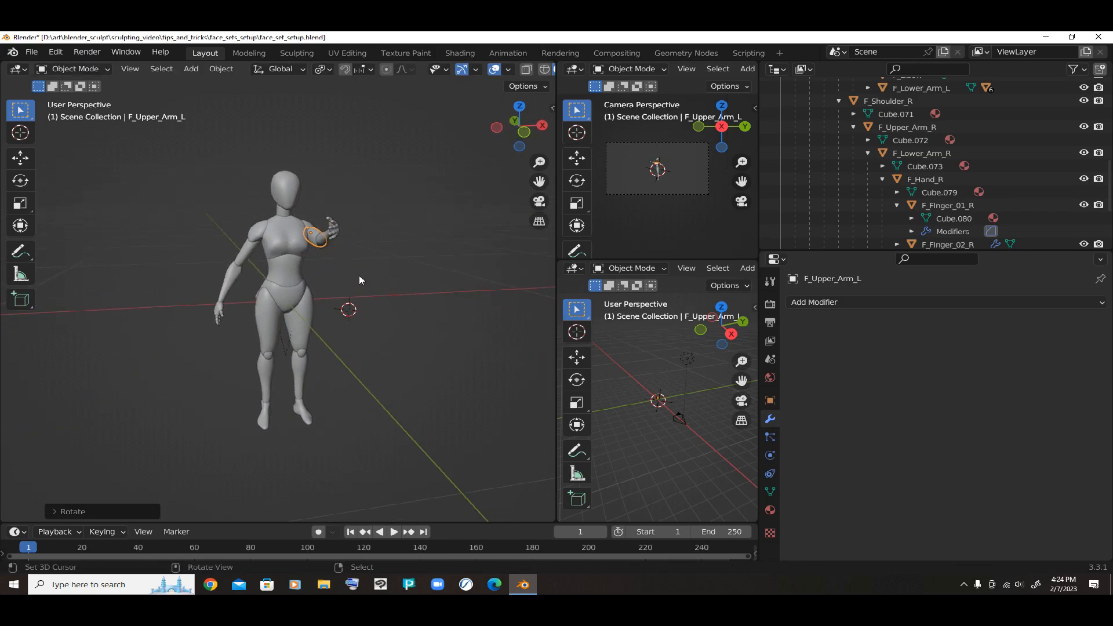
Rotate the stomach about the global Z axis to twist the upper body relative to the hips
click(285, 270)
click(294, 259)
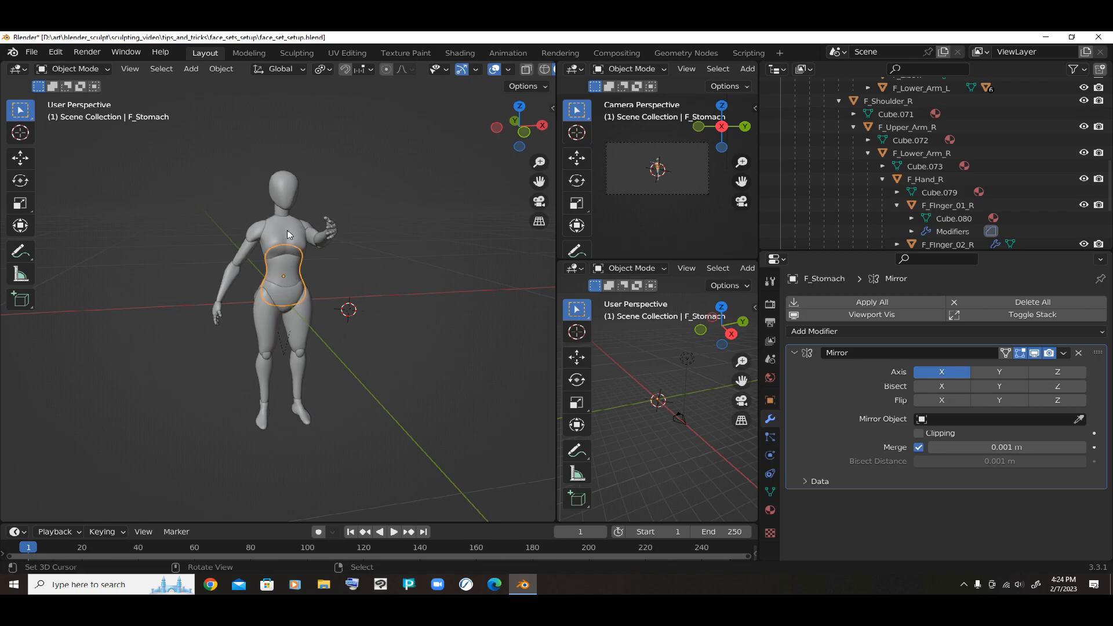
key(r)
key(z)
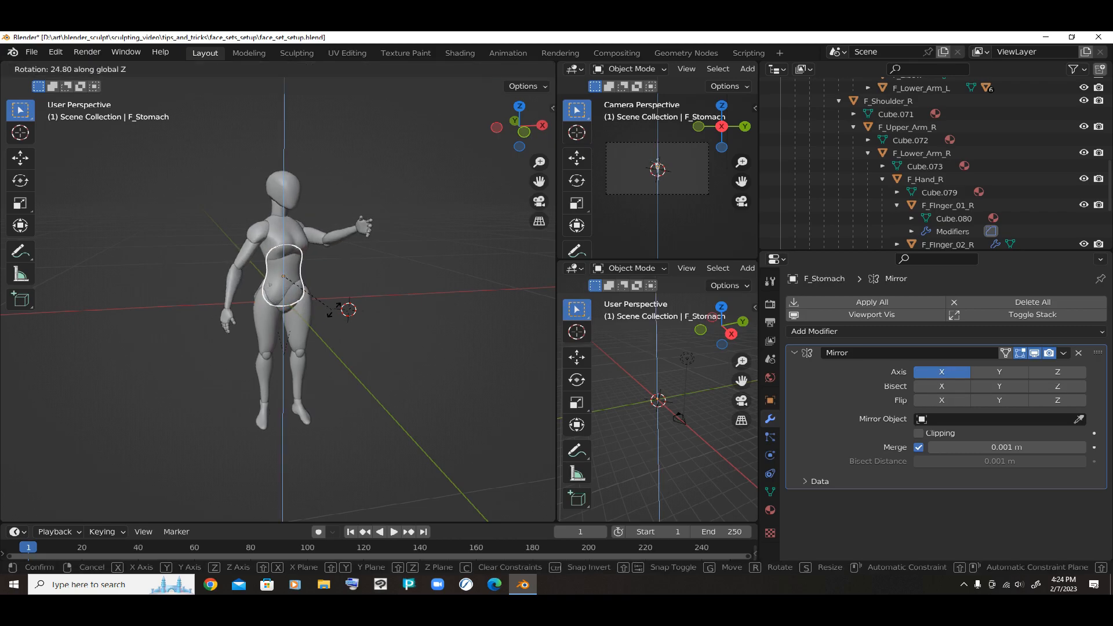
click(345, 276)
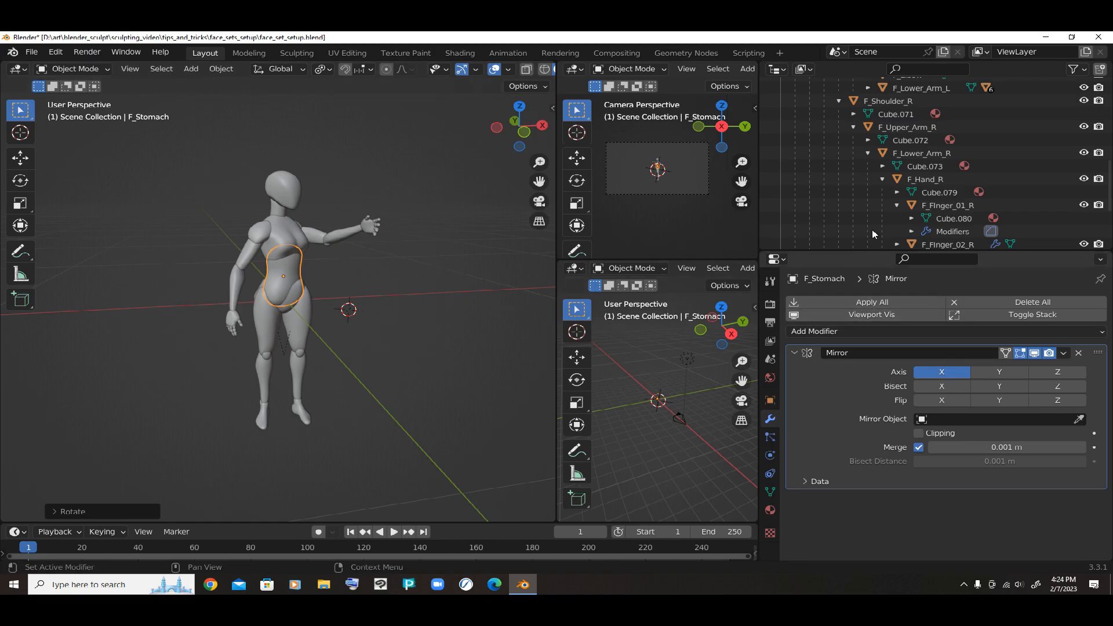
Select the entire F_Hips hierarchy and clear the parenting of all body parts while keeping their transformations
drag(875, 253, 871, 456)
scroll(828, 332, up, 6)
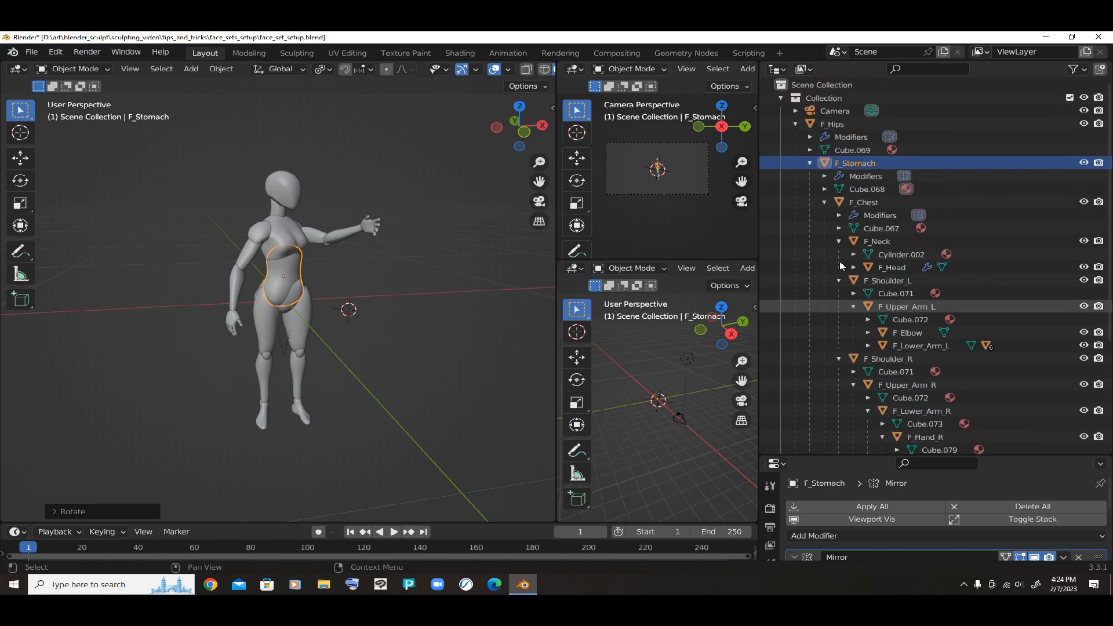
click(823, 123)
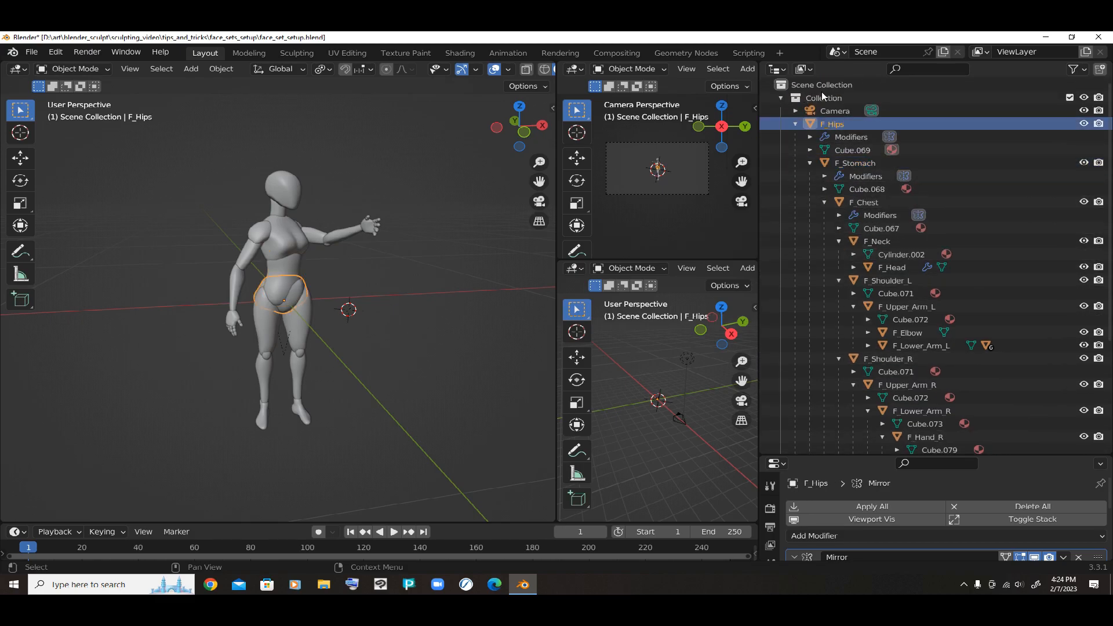
right_click(823, 123)
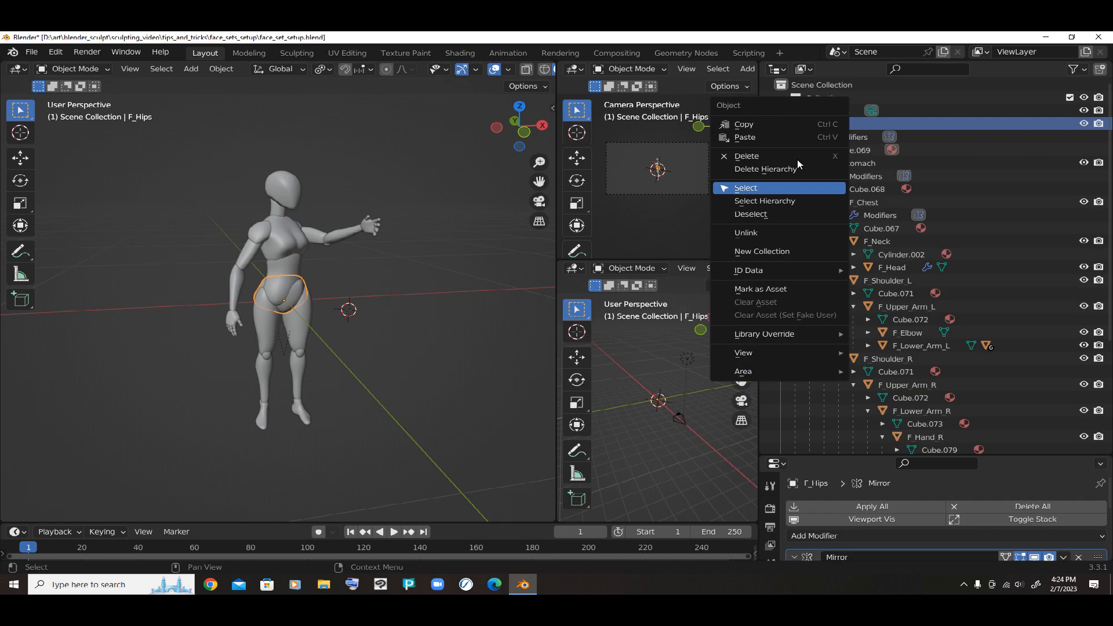
click(793, 201)
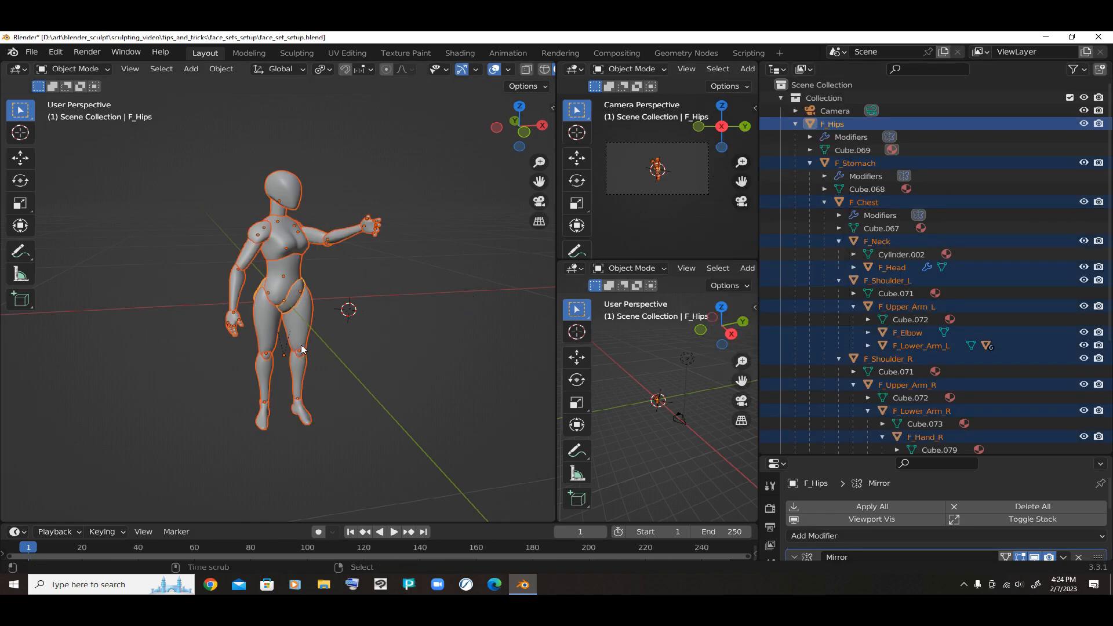
key(alt+p)
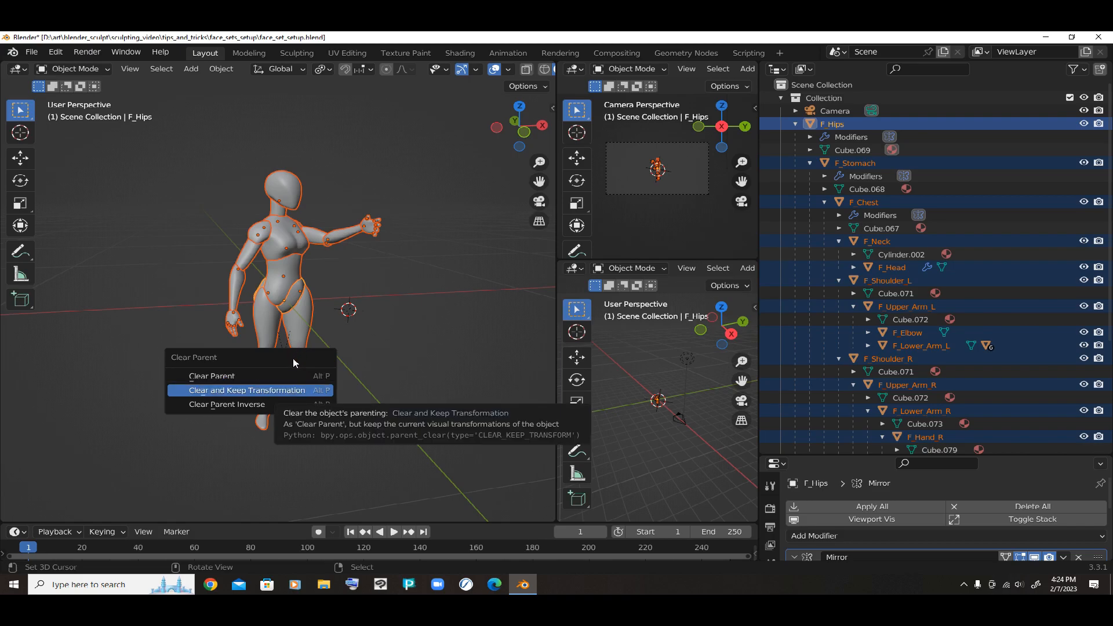
key(Return)
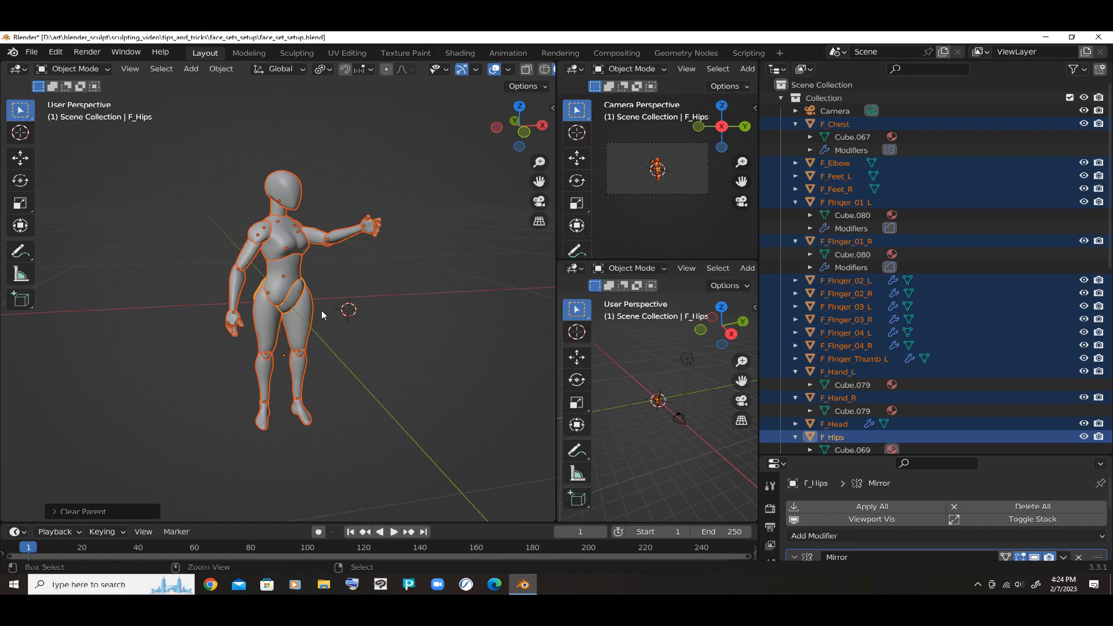
Apply all modifiers on the selected body parts and join them into a single mesh object
key(ctrl+j)
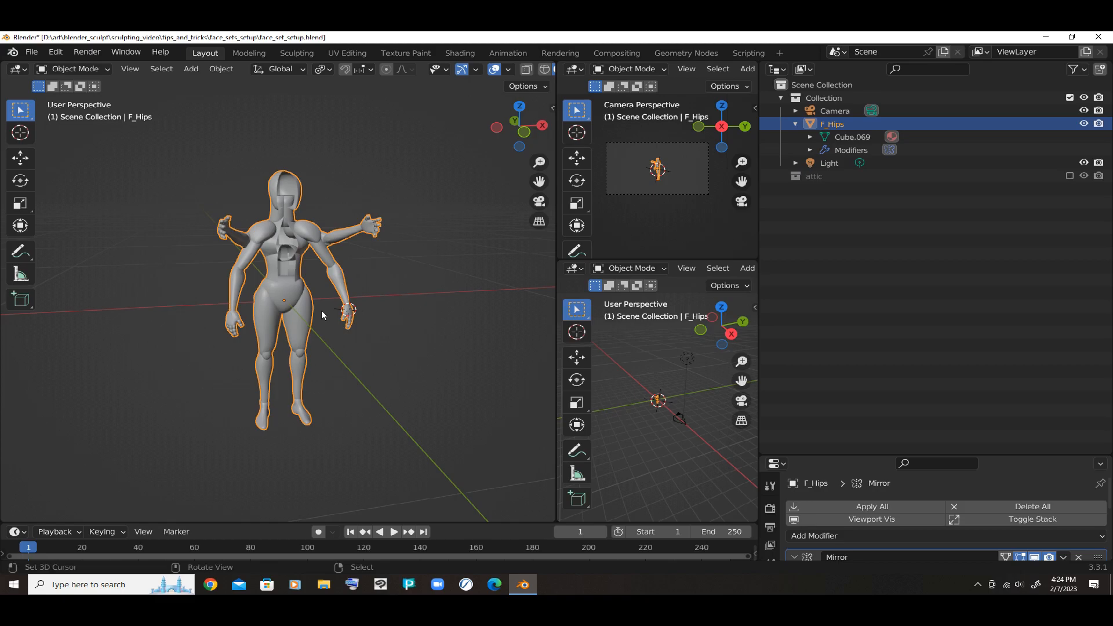
key(ctrl+z)
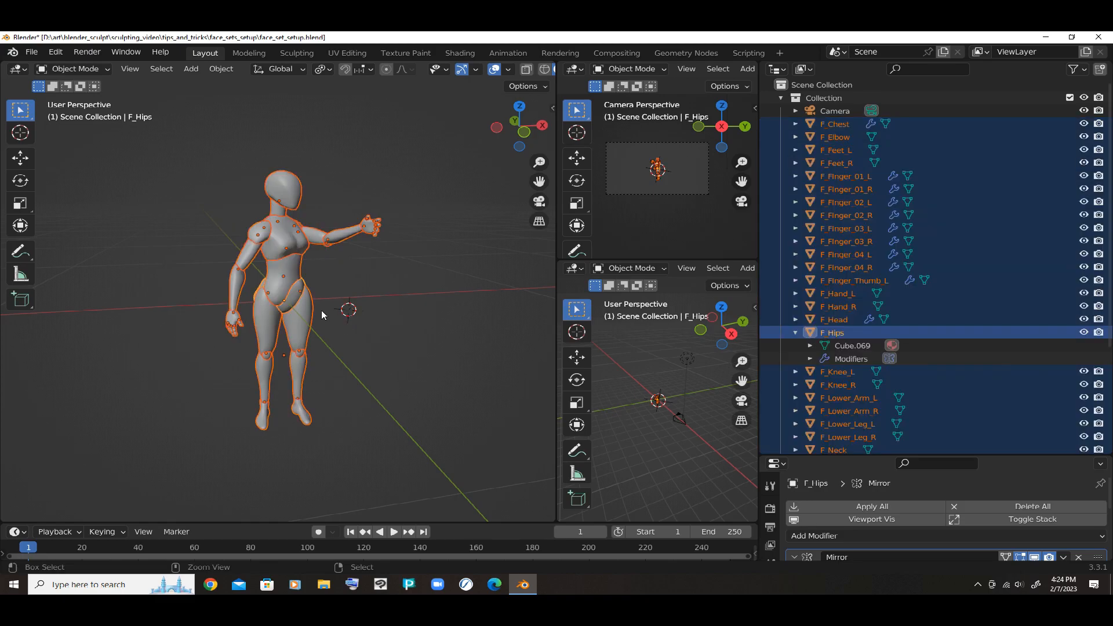
drag(868, 456, 881, 234)
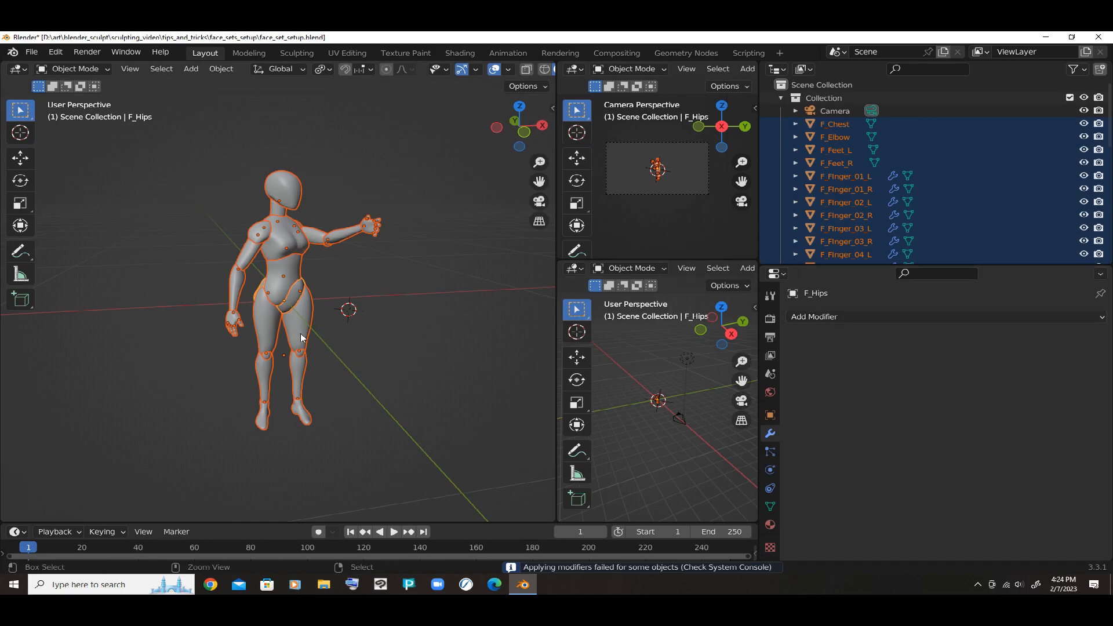
key(ctrl+j)
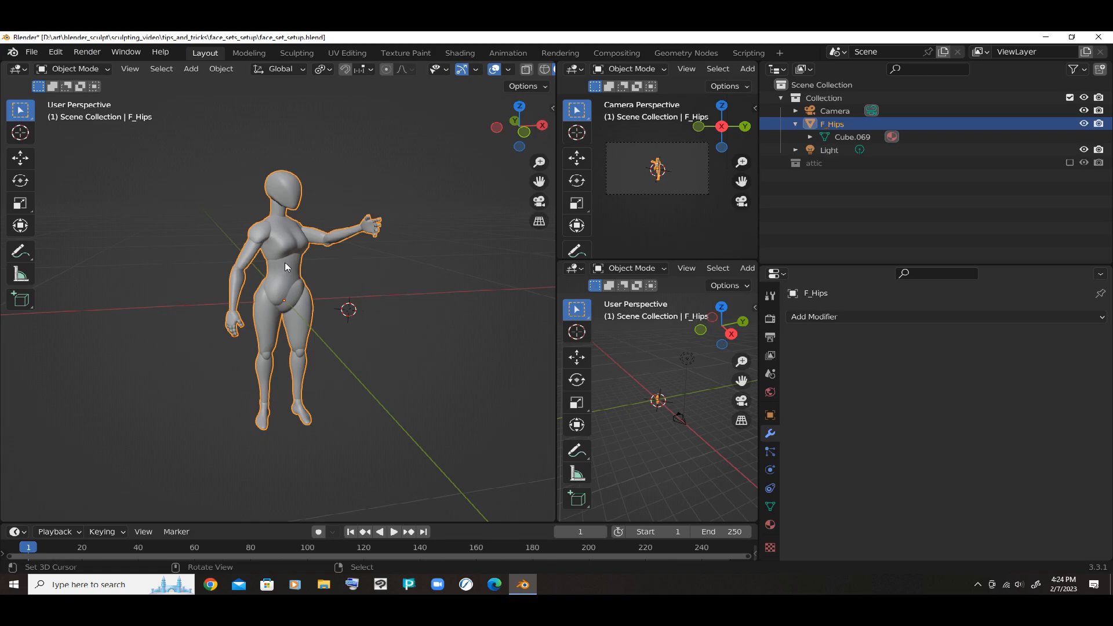
Switch to the Sculpting workspace and initialize face sets by loose parts on the joined body
click(297, 53)
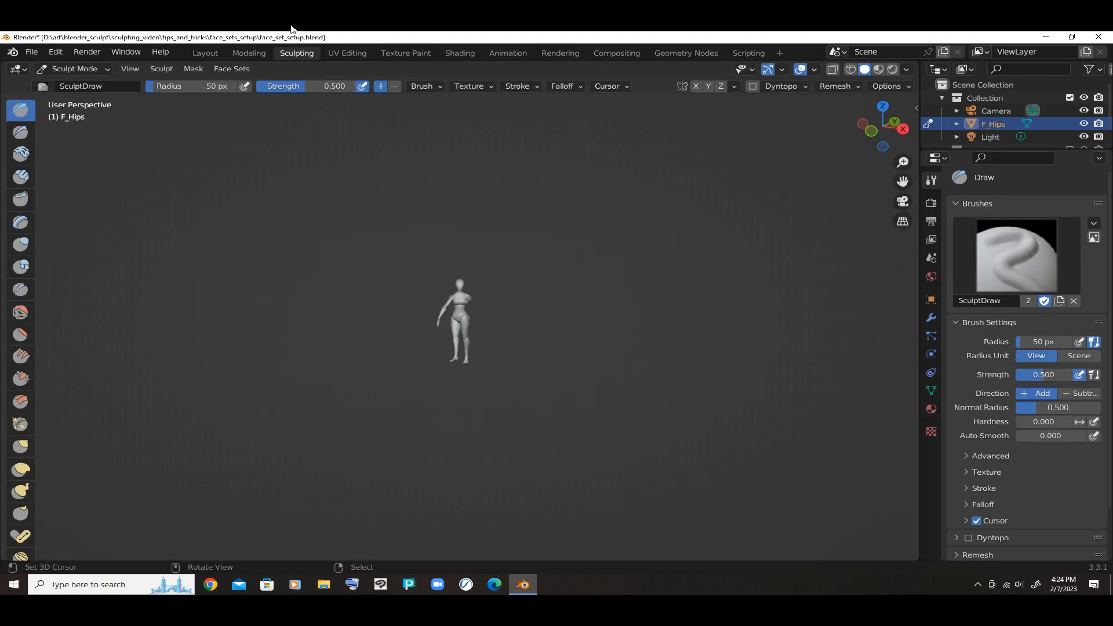
scroll(751, 171, up, 10)
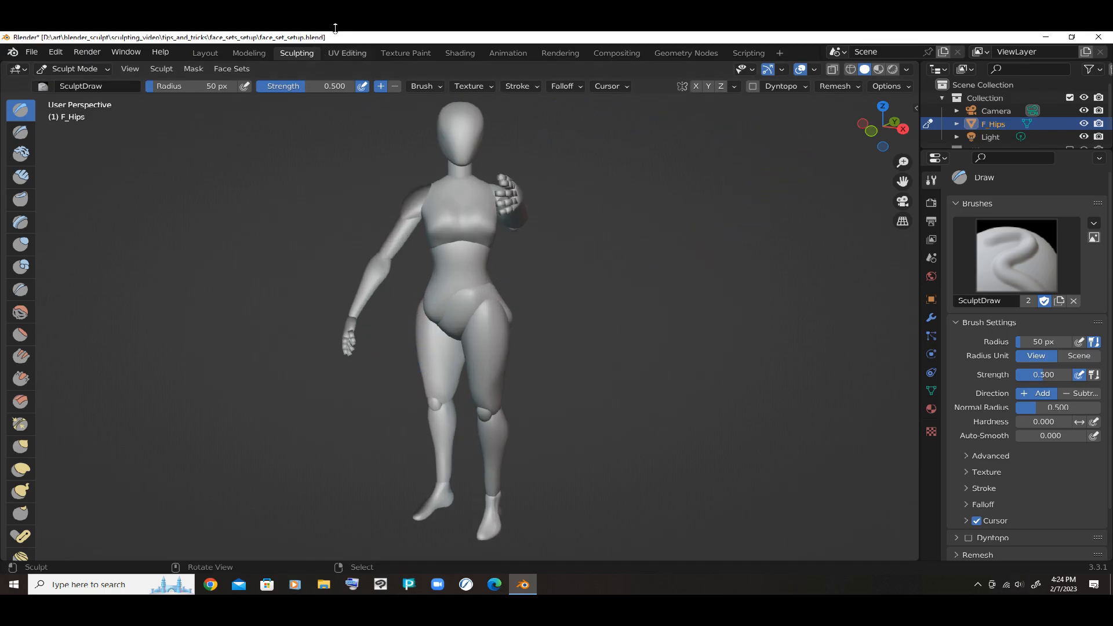
click(235, 66)
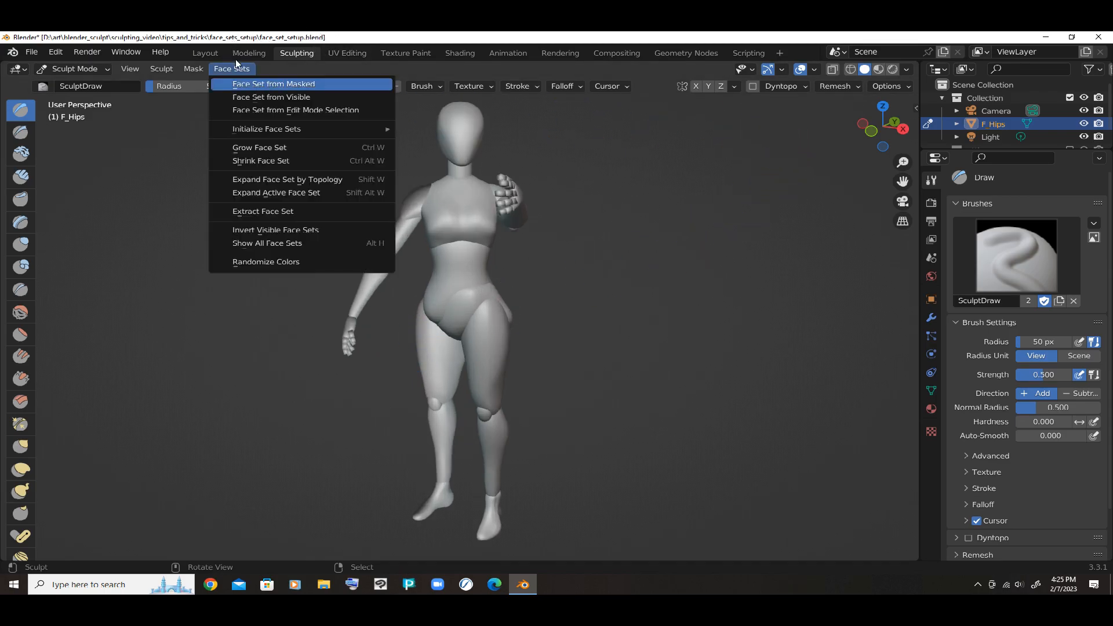
mouse_move(256, 126)
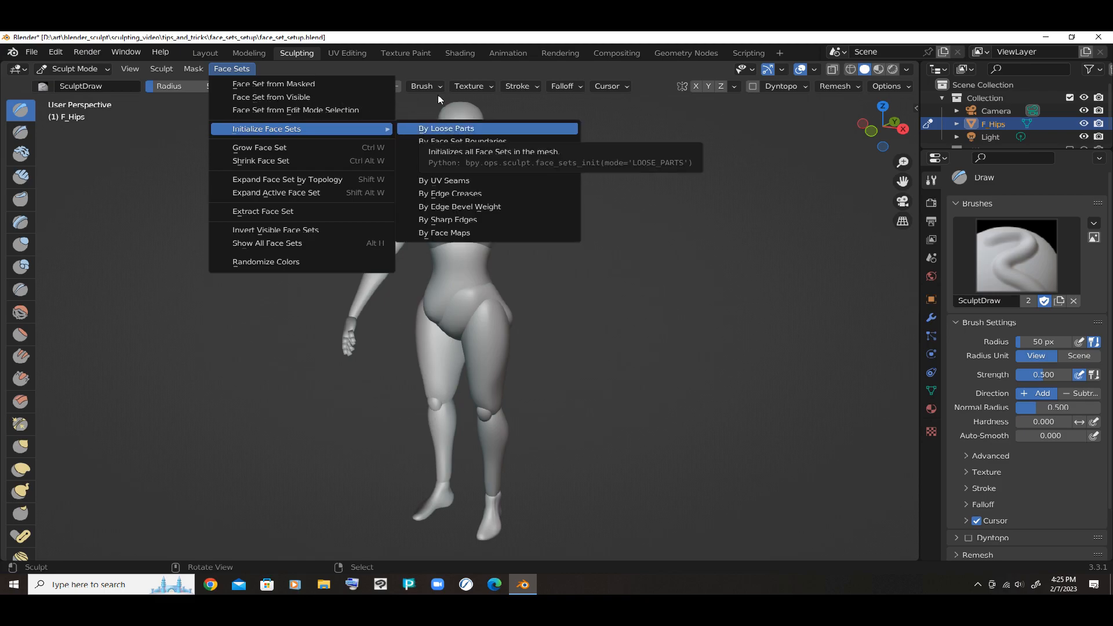
click(439, 128)
scroll(272, 215, down, 2)
mouse_move(273, 216)
middle_down()
mouse_move(238, 270)
mouse_move(475, 263)
mouse_move(174, 268)
middle_up()
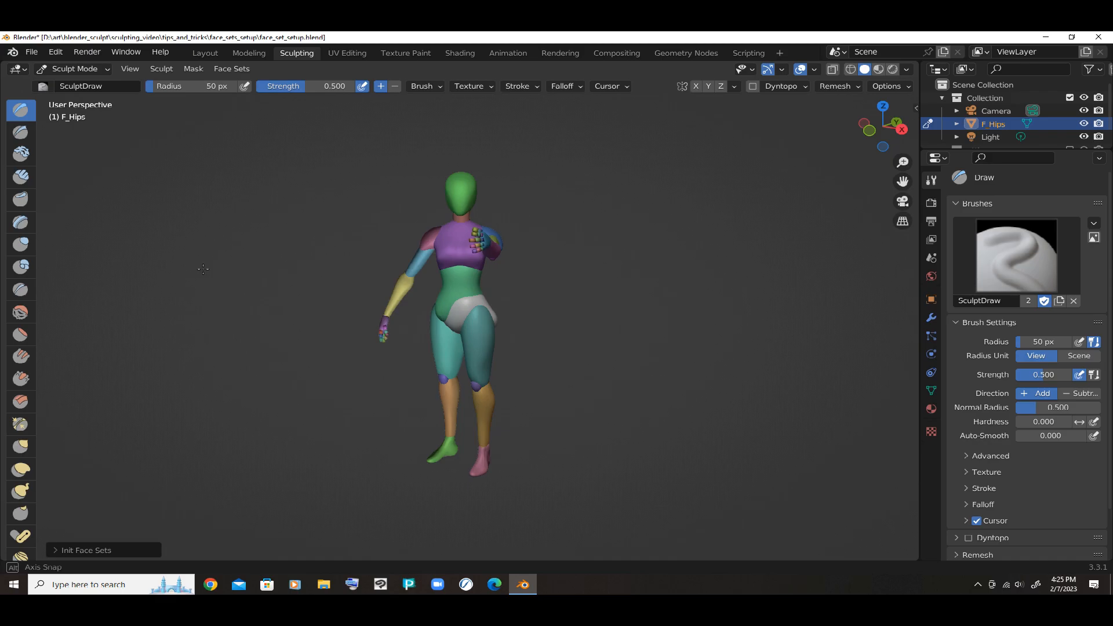
Hide the Face Sets overlay in the viewport and show it again
click(814, 69)
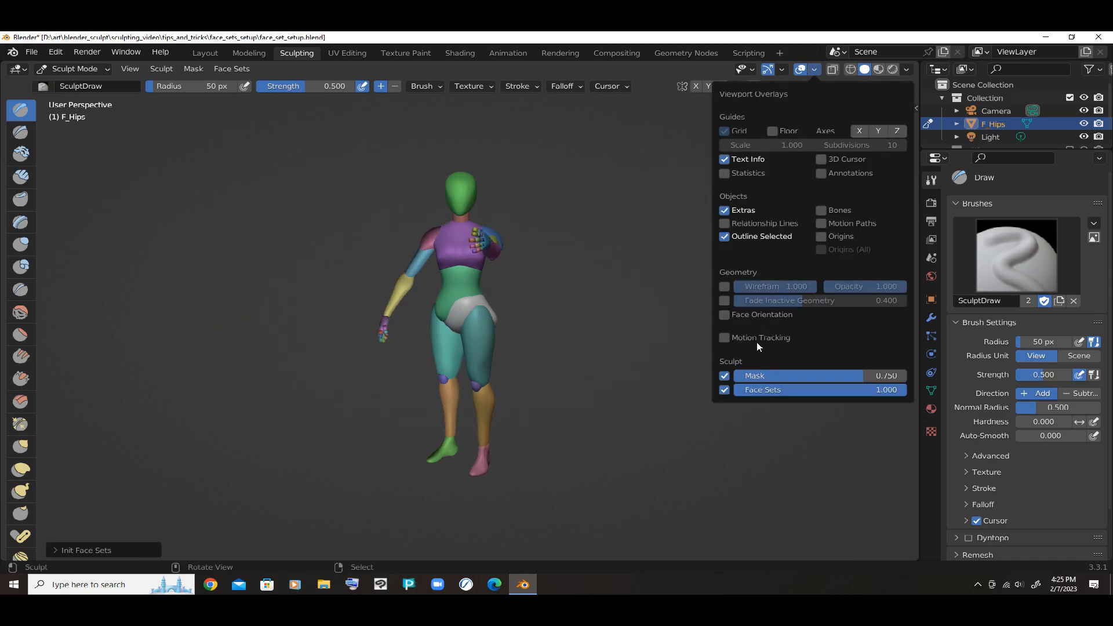
click(814, 69)
click(725, 390)
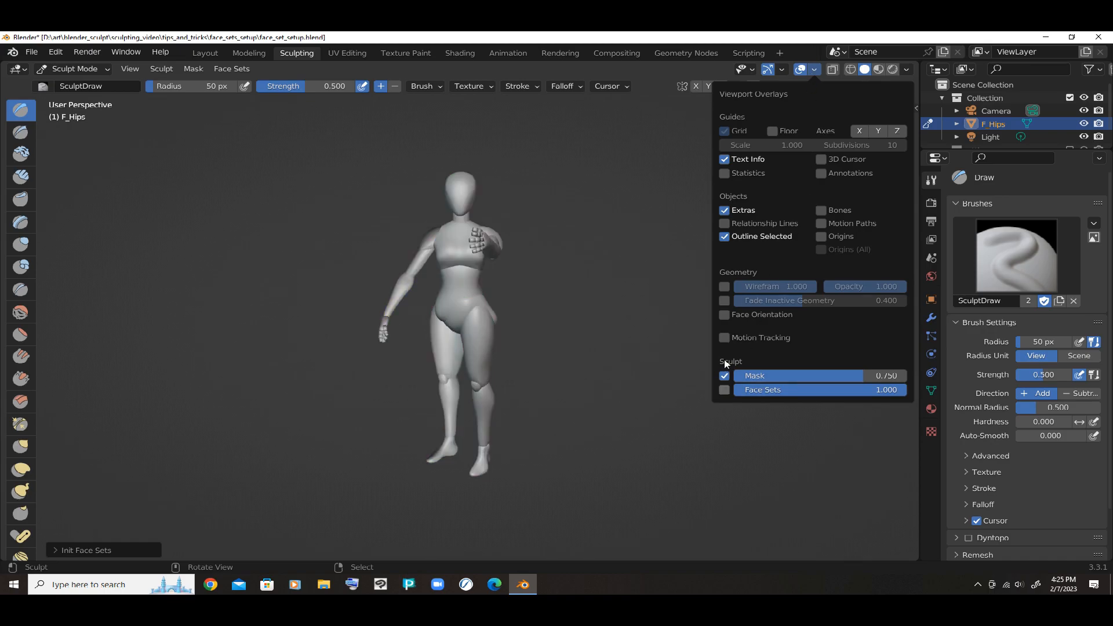
click(724, 389)
scroll(574, 377, up, 1)
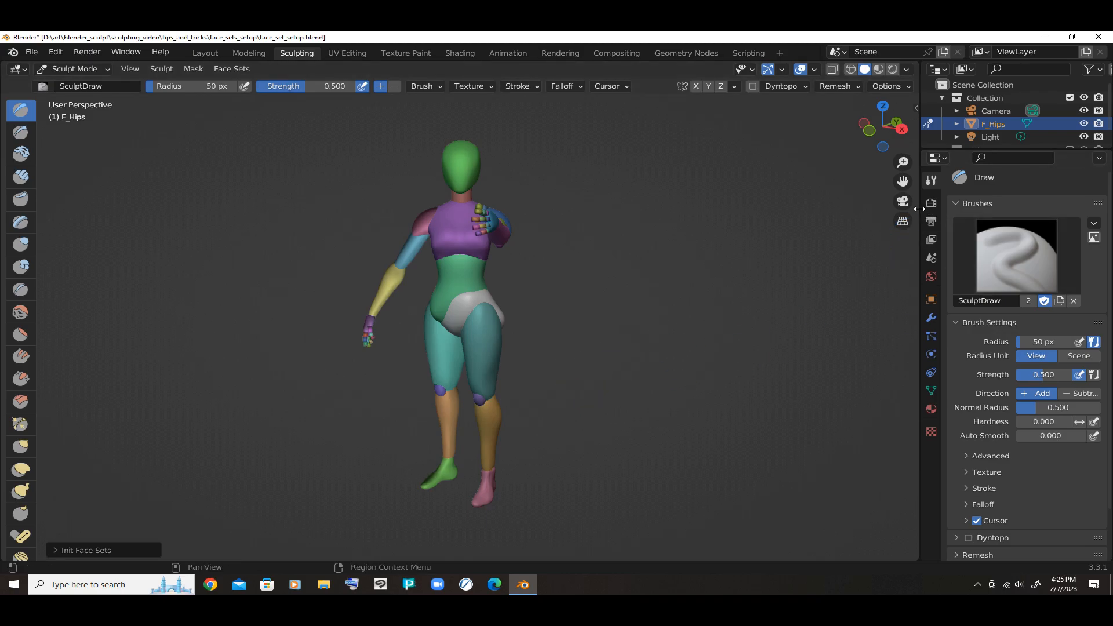
Expand the sculpting options and enable Face Sets auto-masking
drag(921, 209, 870, 209)
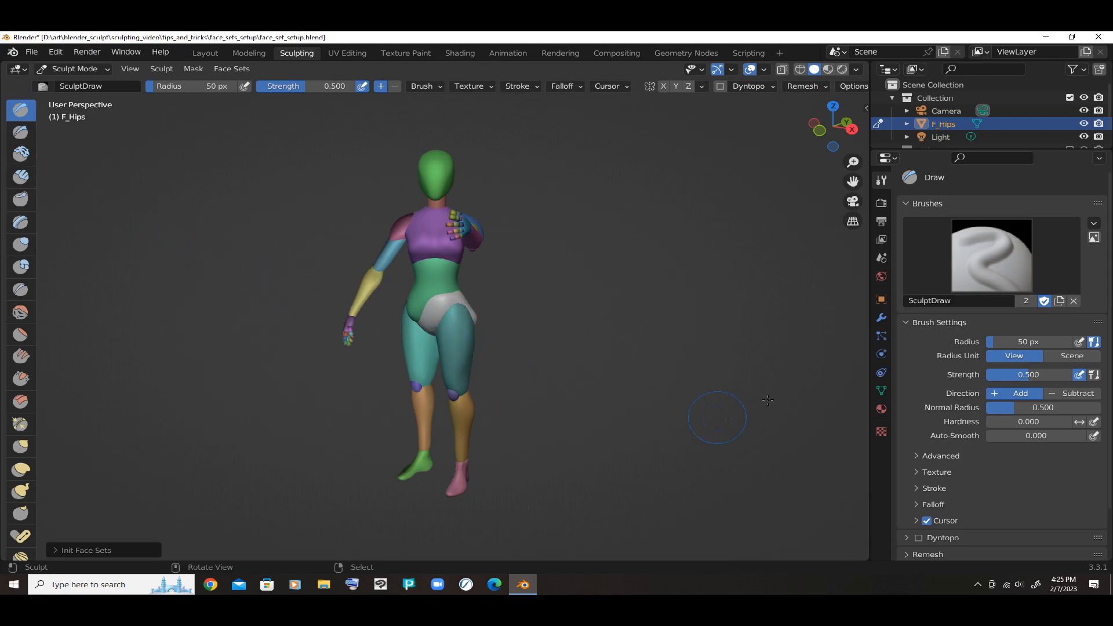
scroll(955, 422, down, 3)
scroll(944, 440, up, 2)
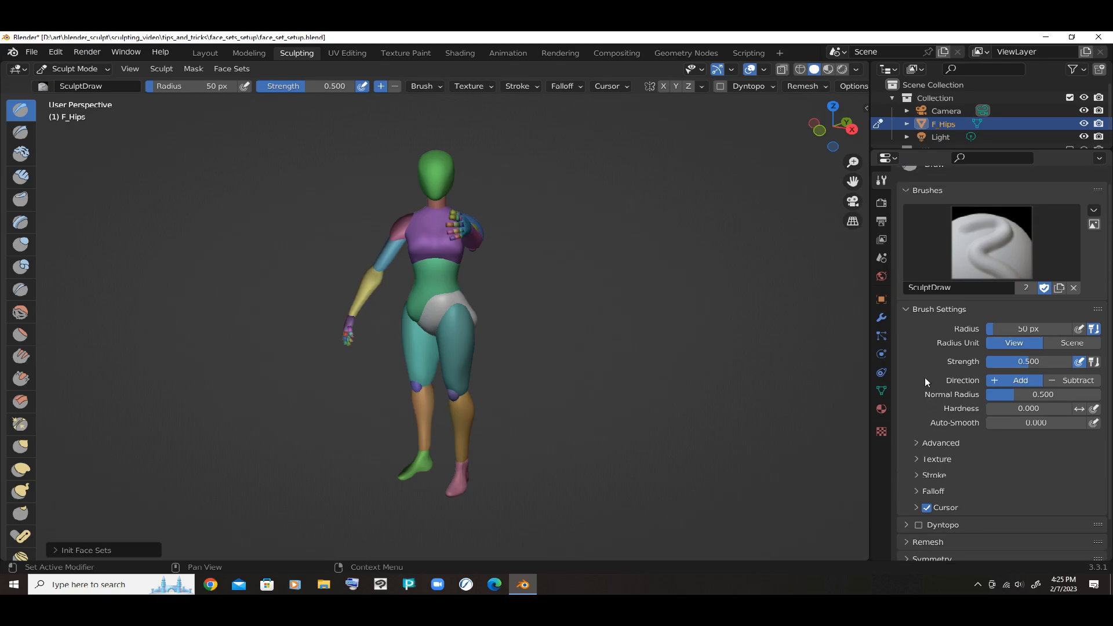
click(939, 310)
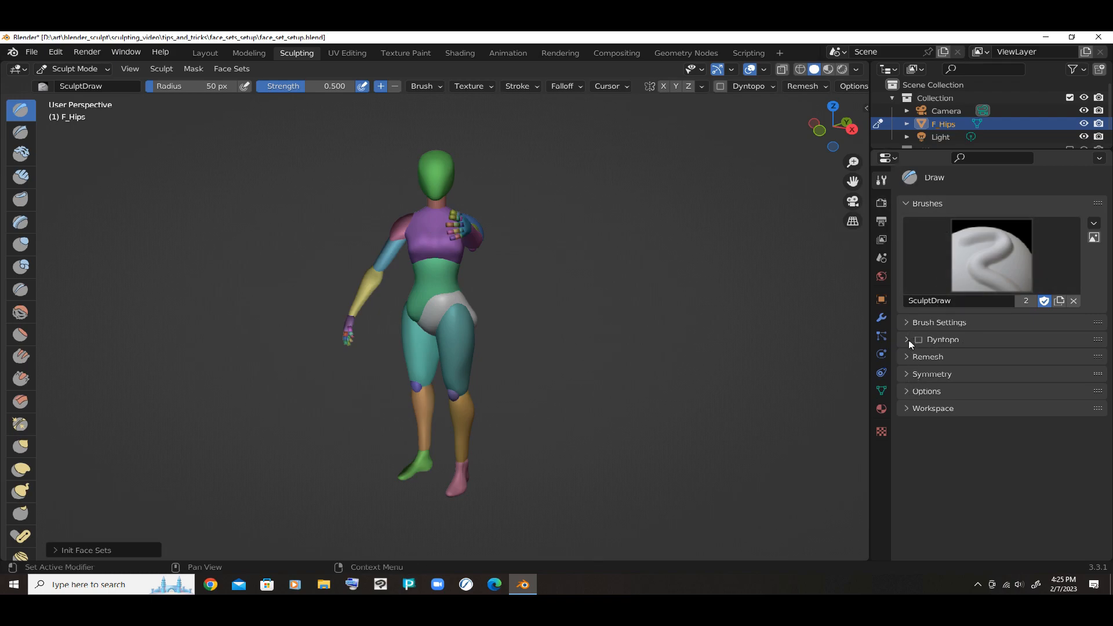
click(933, 322)
scroll(935, 397, down, 2)
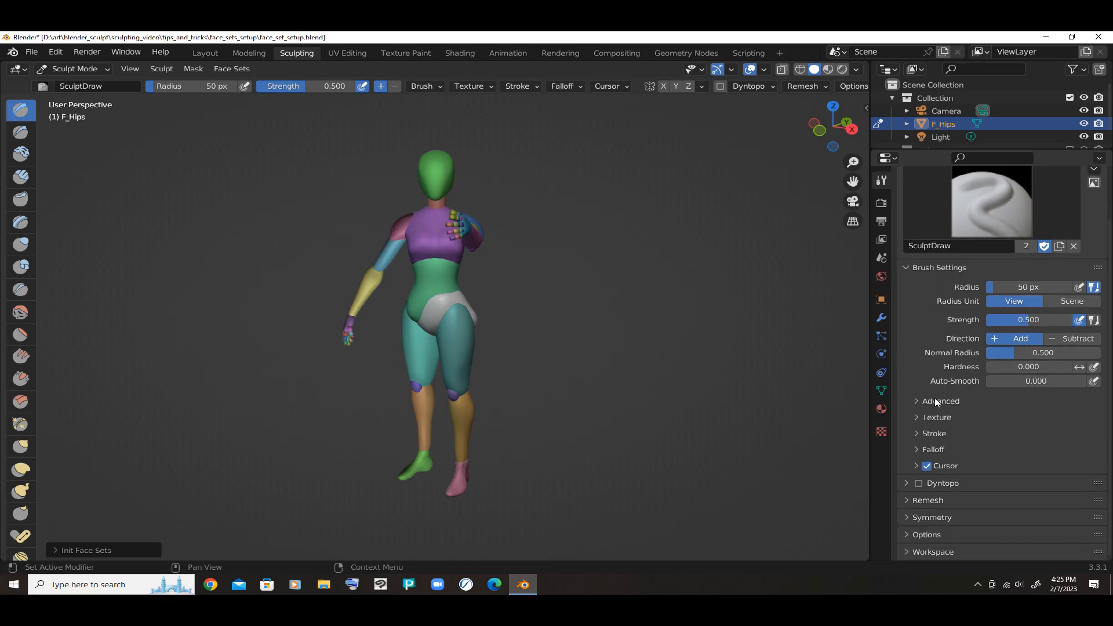
click(923, 534)
scroll(916, 497, down, 4)
scroll(916, 498, down, 2)
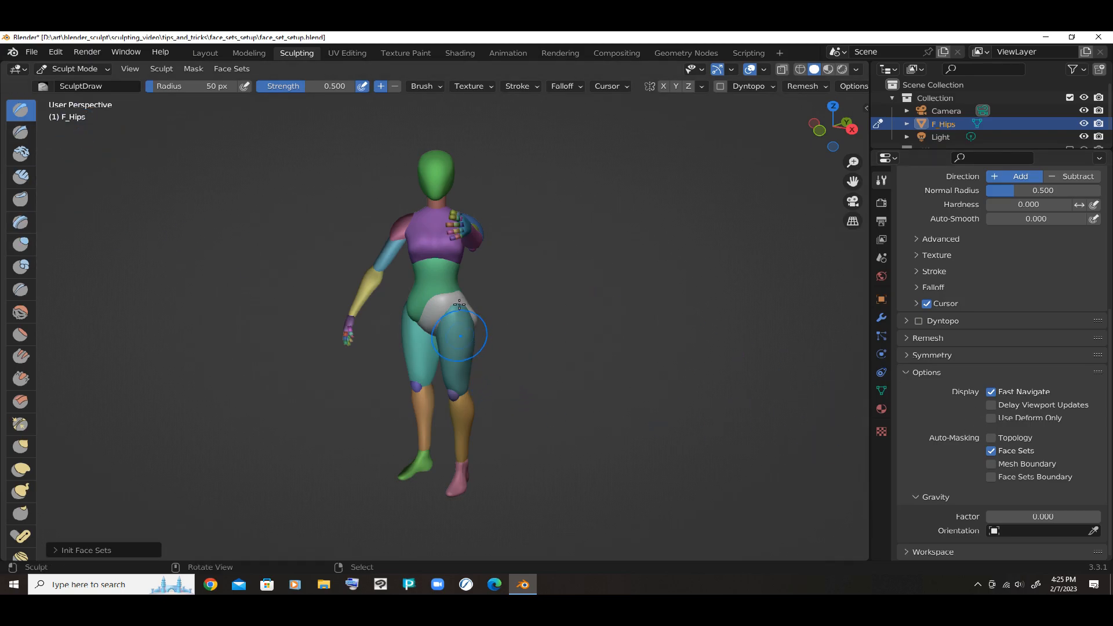
Sculpt test strokes with the Draw brush on the outer left thigh and the stomach to try the auto-masking
drag(456, 305, 483, 308)
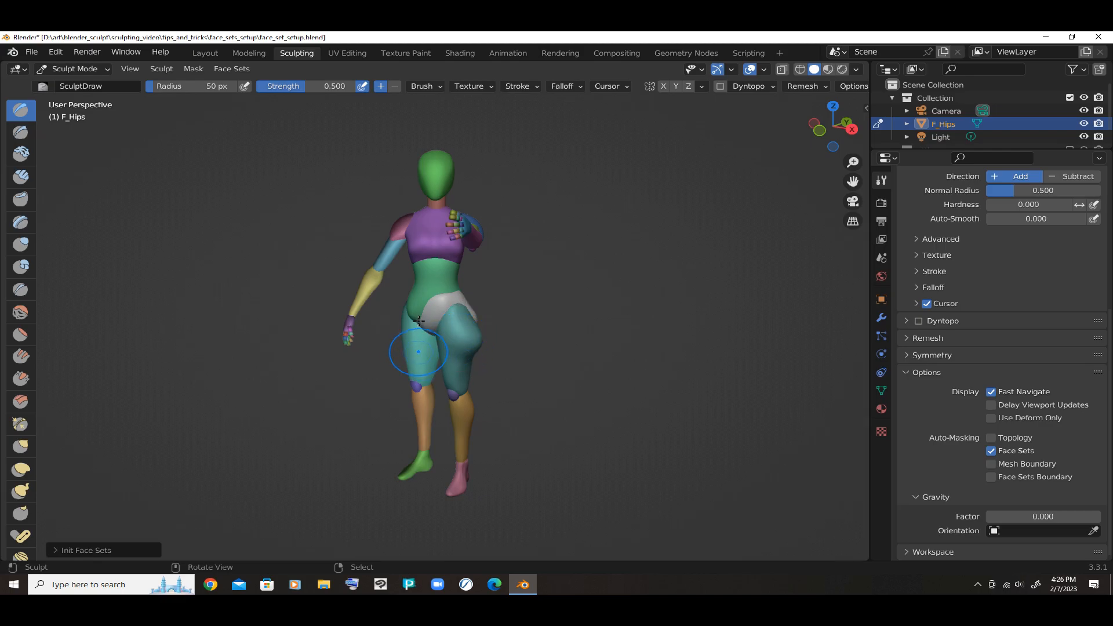
mouse_move(419, 320)
mouse_down()
mouse_move(416, 342)
mouse_move(422, 319)
mouse_up()
middle_drag(421, 319, 485, 343)
key(ctrl+z)
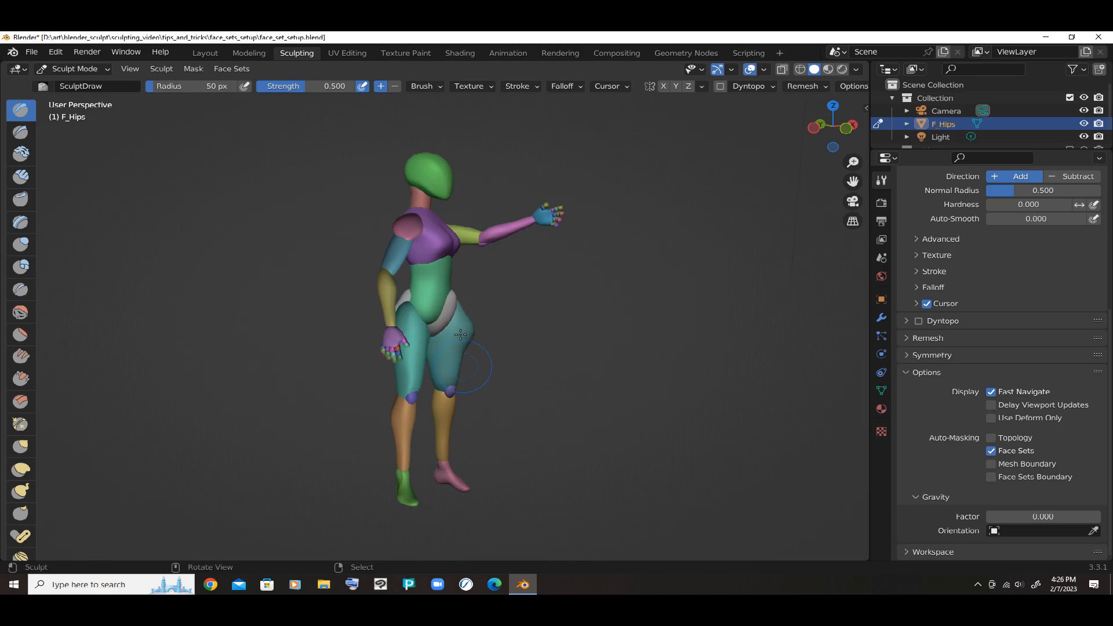
drag(421, 325, 421, 327)
mouse_move(429, 255)
mouse_down()
mouse_move(435, 262)
mouse_move(436, 203)
mouse_move(434, 249)
mouse_move(422, 256)
mouse_move(449, 256)
mouse_move(425, 262)
mouse_up()
middle_drag(620, 317, 602, 377)
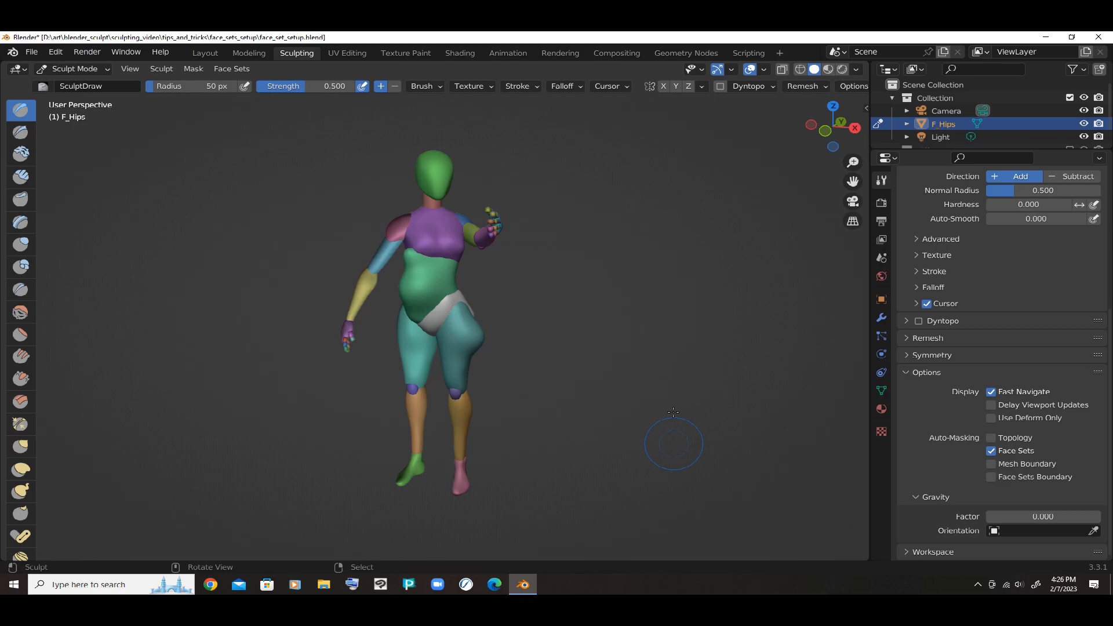
Undo the test strokes and the face set initialization
key(ctrl+z)
key(ctrl+z)
key(ctrl+z)
key(ctrl+z)
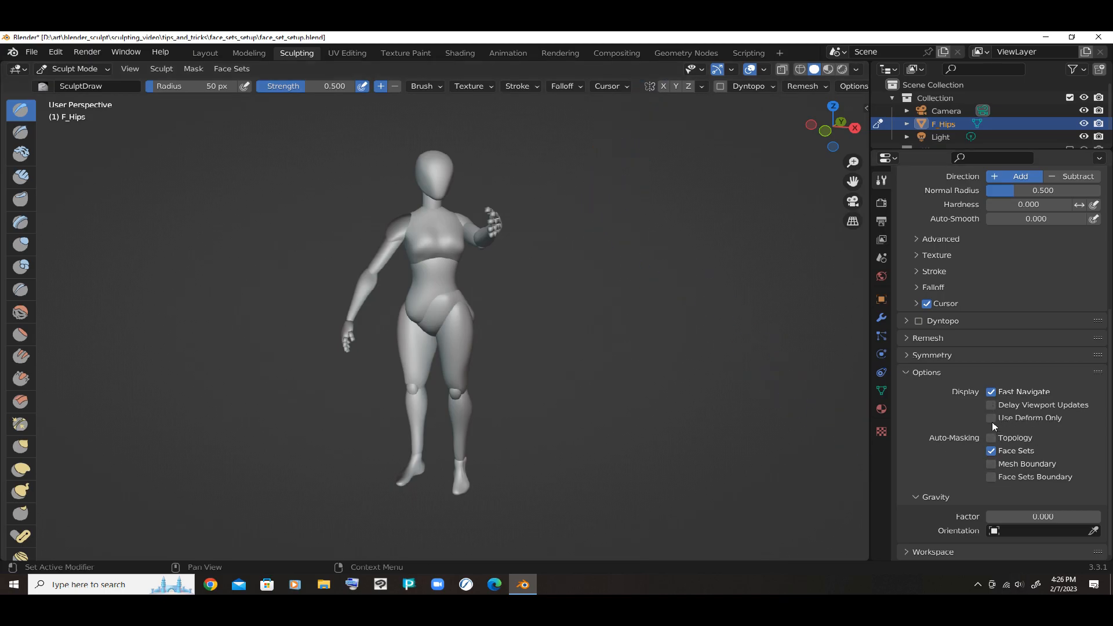
Disable Face Sets auto-masking and initialize the body's face sets by loose parts again
click(992, 451)
click(232, 69)
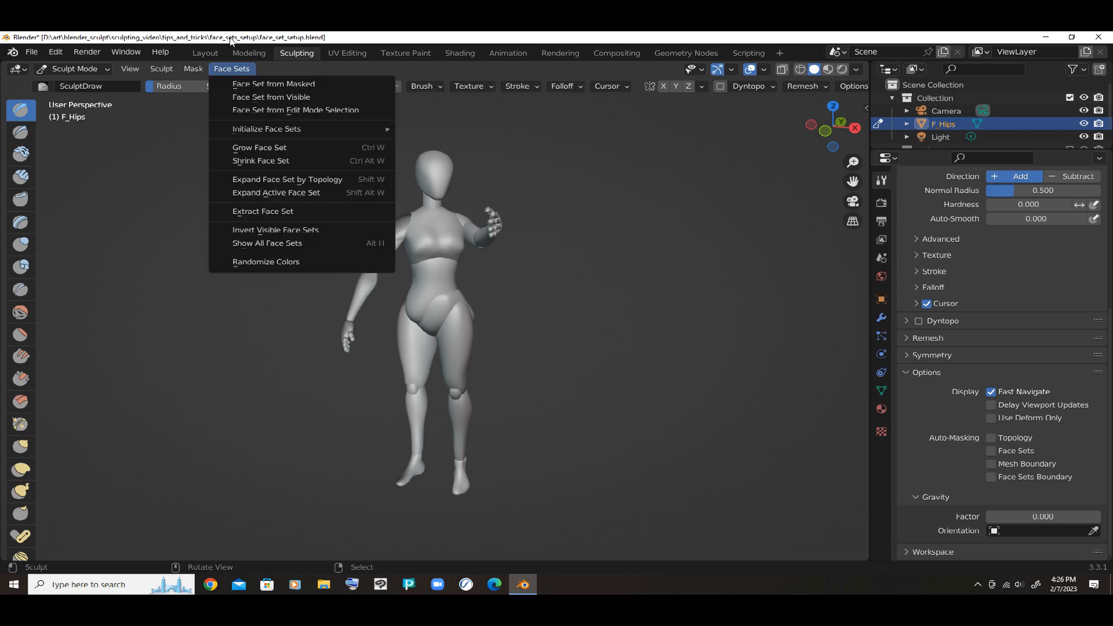
mouse_move(286, 129)
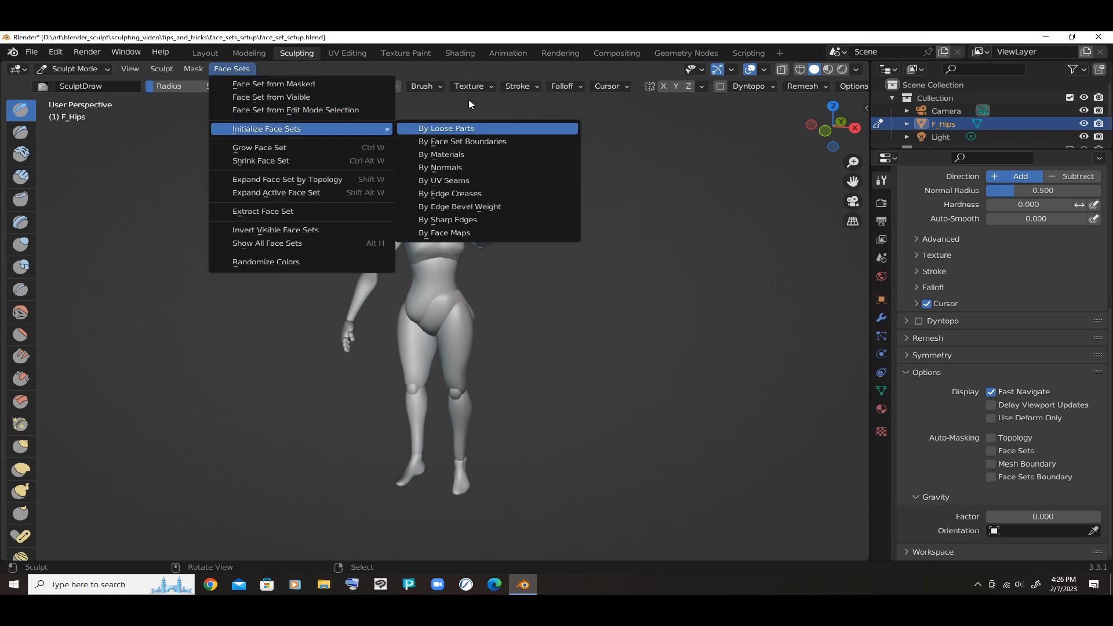
key(Return)
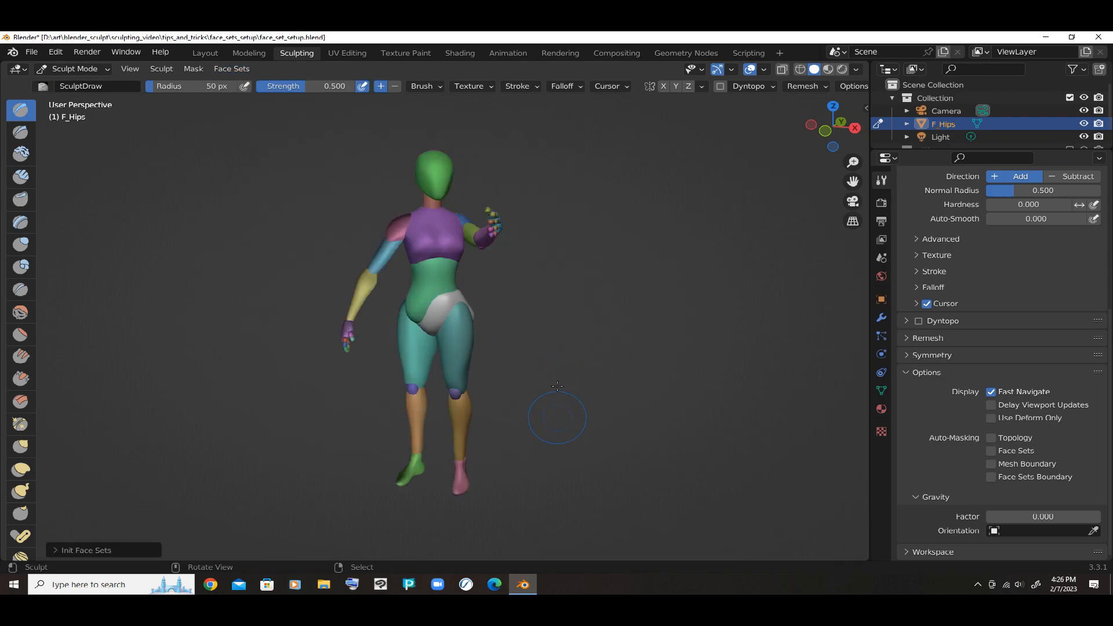
mouse_move(582, 331)
middle_down()
mouse_move(792, 352)
mouse_move(292, 357)
mouse_move(509, 329)
mouse_move(592, 342)
middle_up()
scroll(591, 342, up, 3)
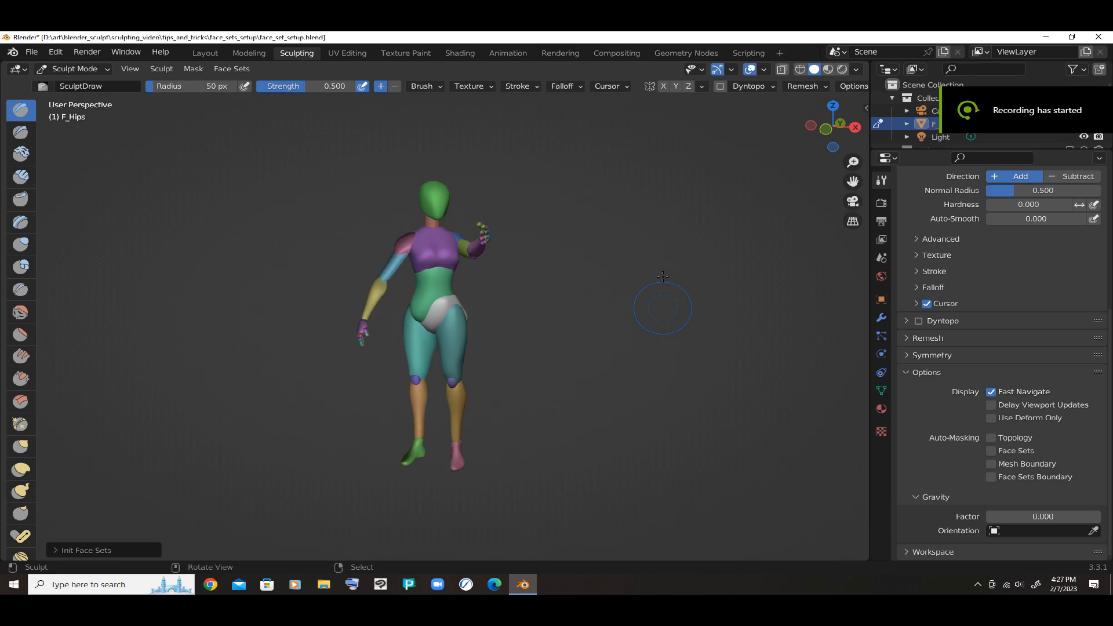
Turn on the Statistics overlay in the viewport to show the mesh's vertex and face counts
scroll(662, 277, up, 2)
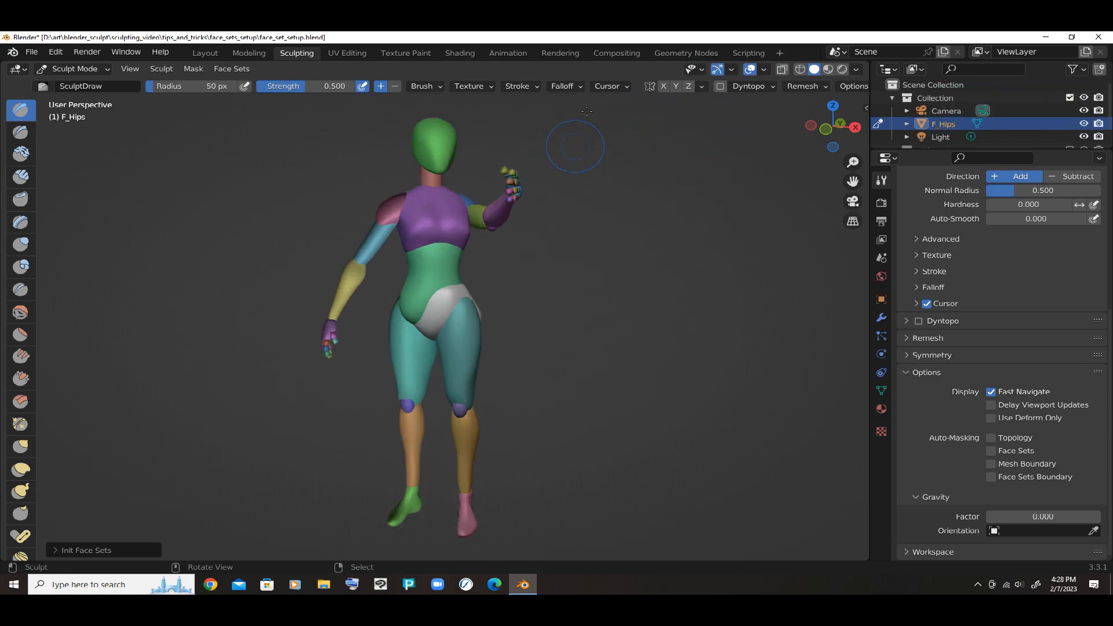
click(765, 69)
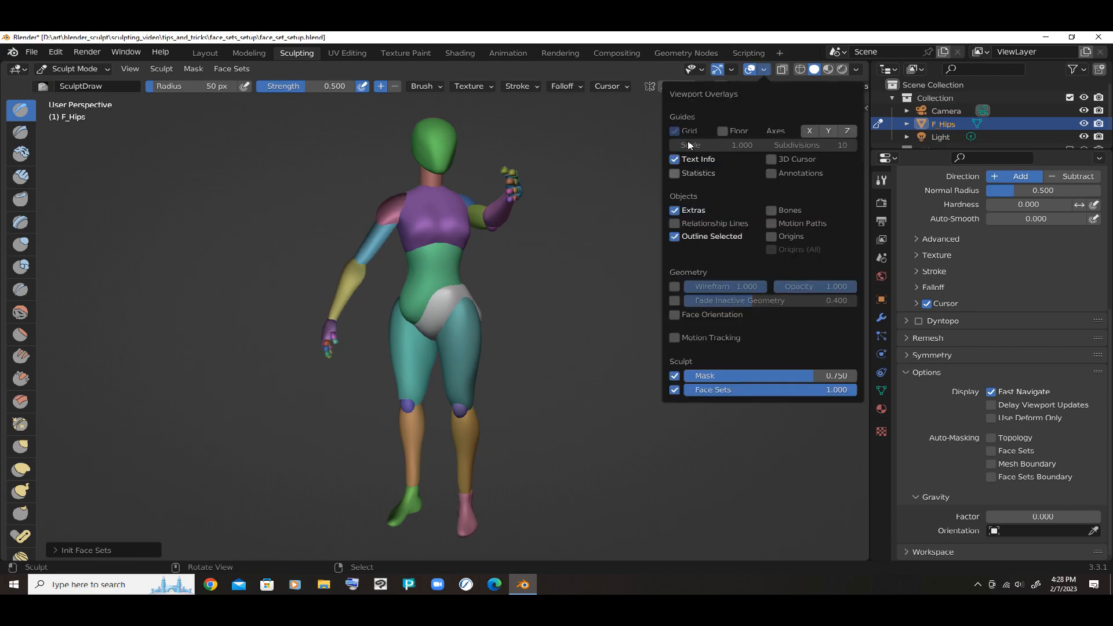
click(674, 173)
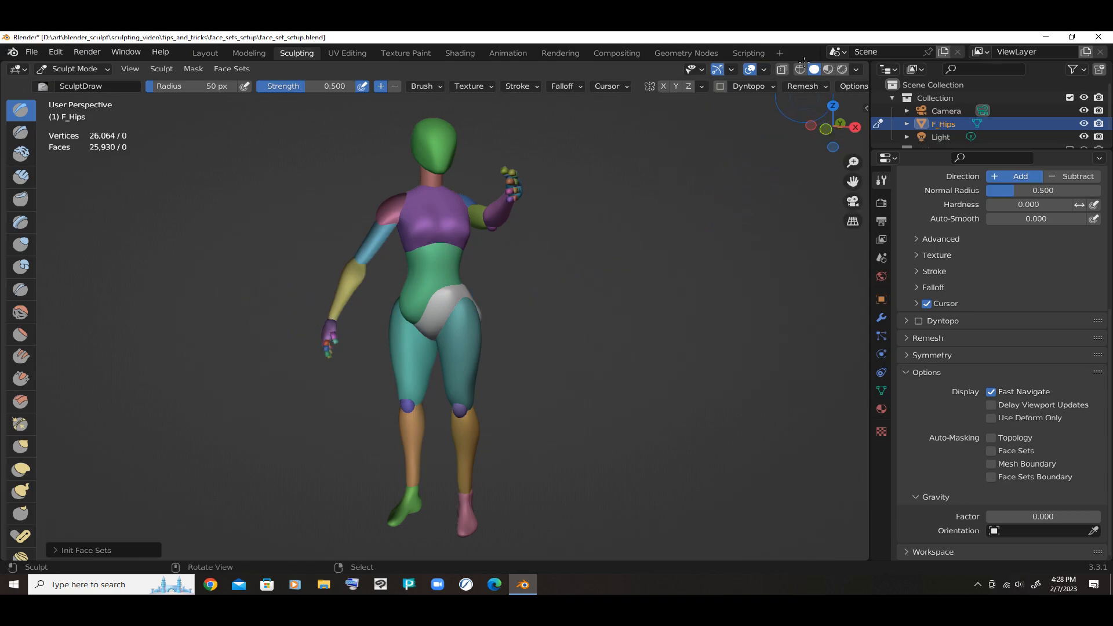
Sample the remesh voxel size from the head, reduce it to 0.003 m, and voxel-remesh the body
click(805, 86)
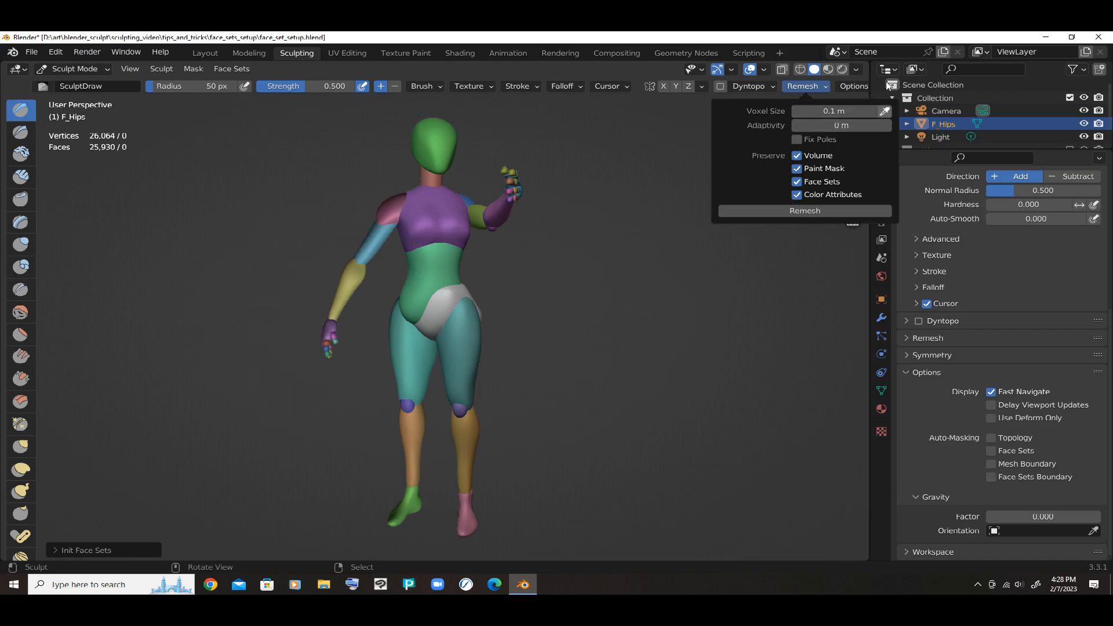
click(884, 111)
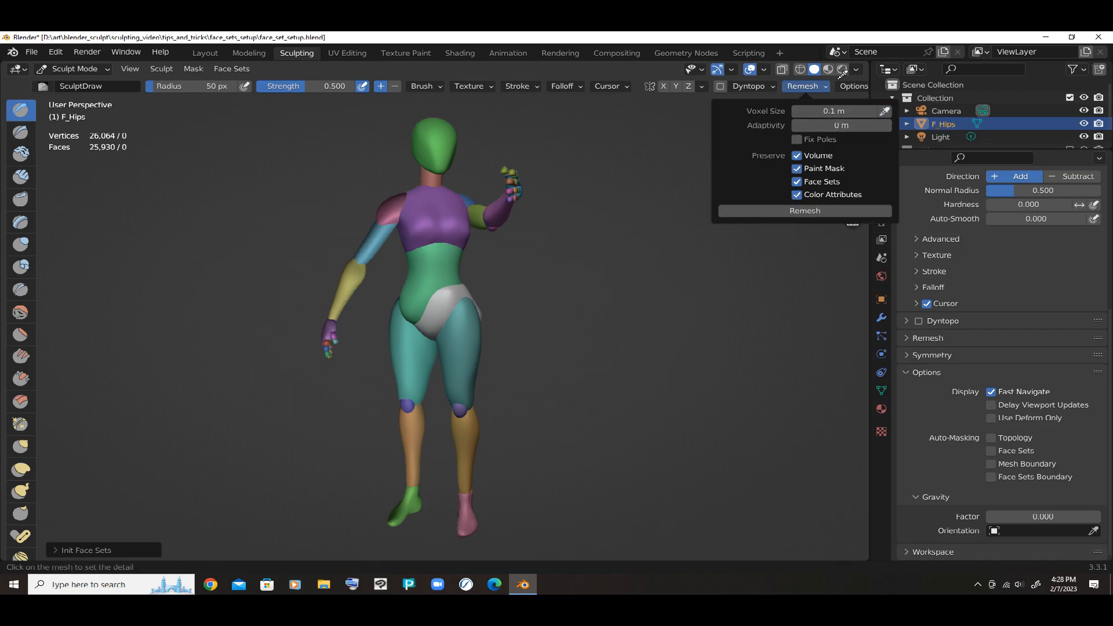
click(425, 109)
click(803, 86)
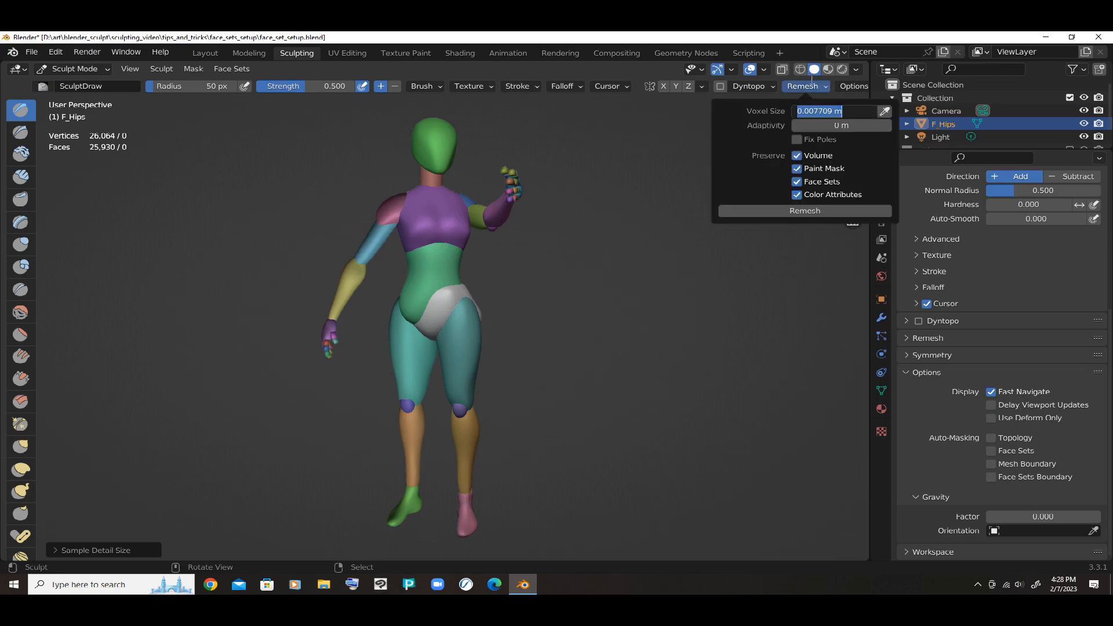
drag(815, 111, 833, 110)
text(3)
key(Return)
key(ctrl+r)
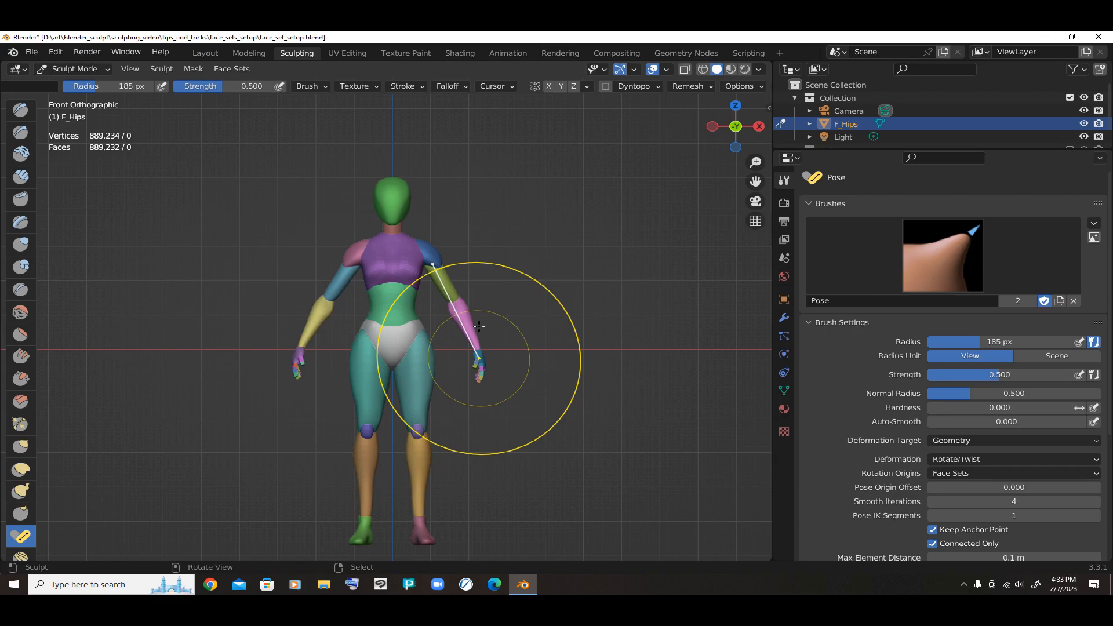
Reduce the Pose brush radius to 56 px and swing the figure's left forearm slightly outward from the elbow
key(f)
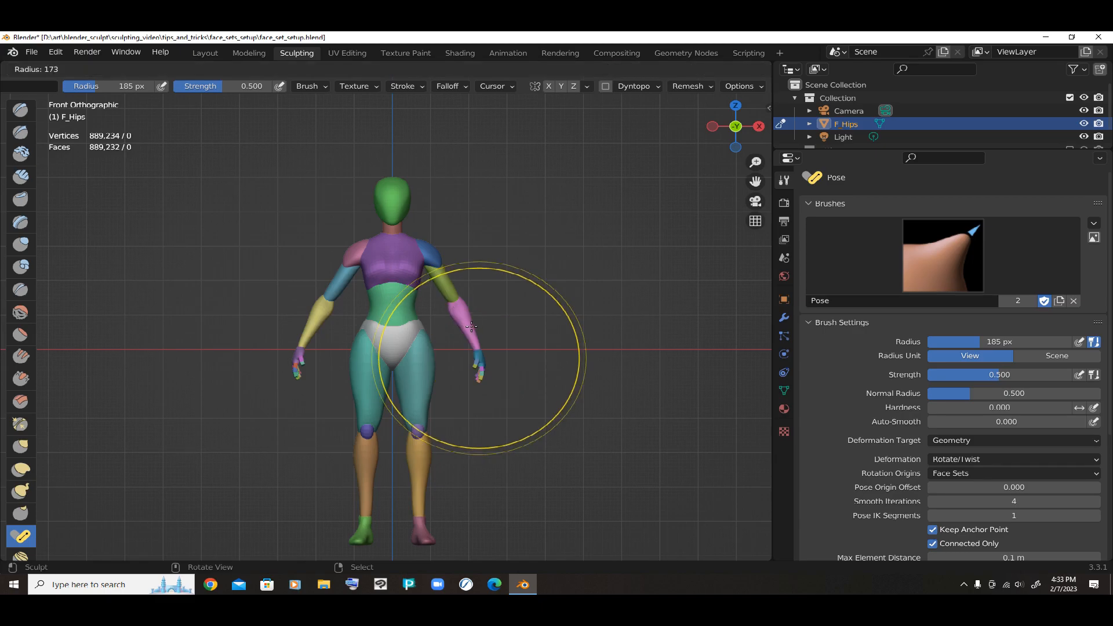
click(404, 313)
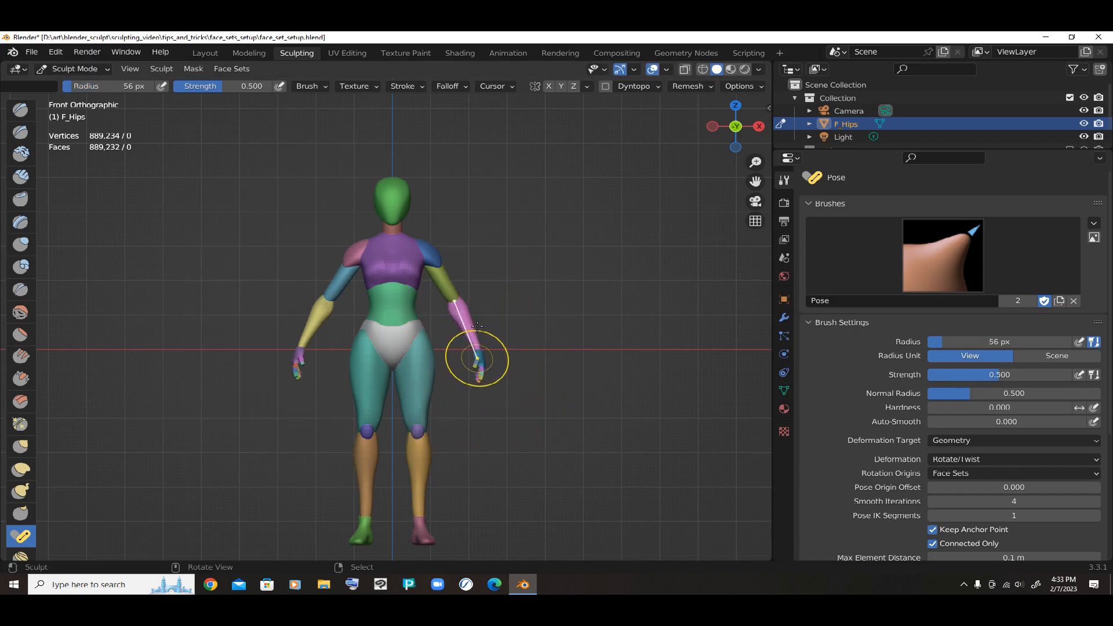
mouse_move(479, 325)
mouse_down()
mouse_move(539, 297)
mouse_move(471, 363)
mouse_move(503, 341)
mouse_move(510, 357)
mouse_move(480, 348)
mouse_move(495, 343)
mouse_up()
Enlarge the Pose brush radius to 196 px and rotate the figure's whole left arm outward from the shoulder
key(f)
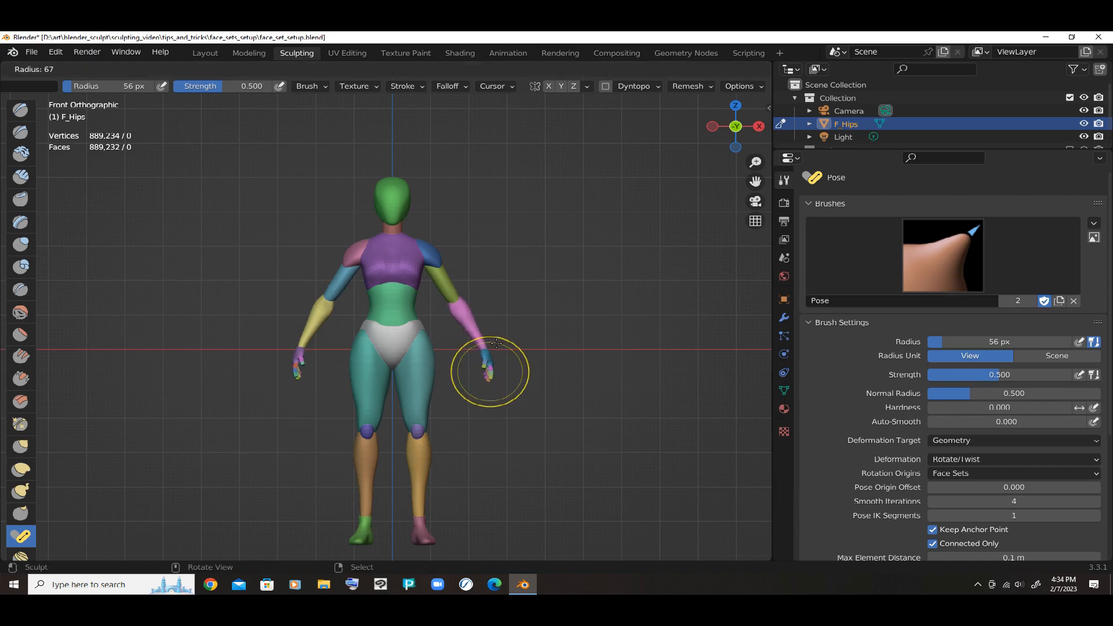
click(509, 464)
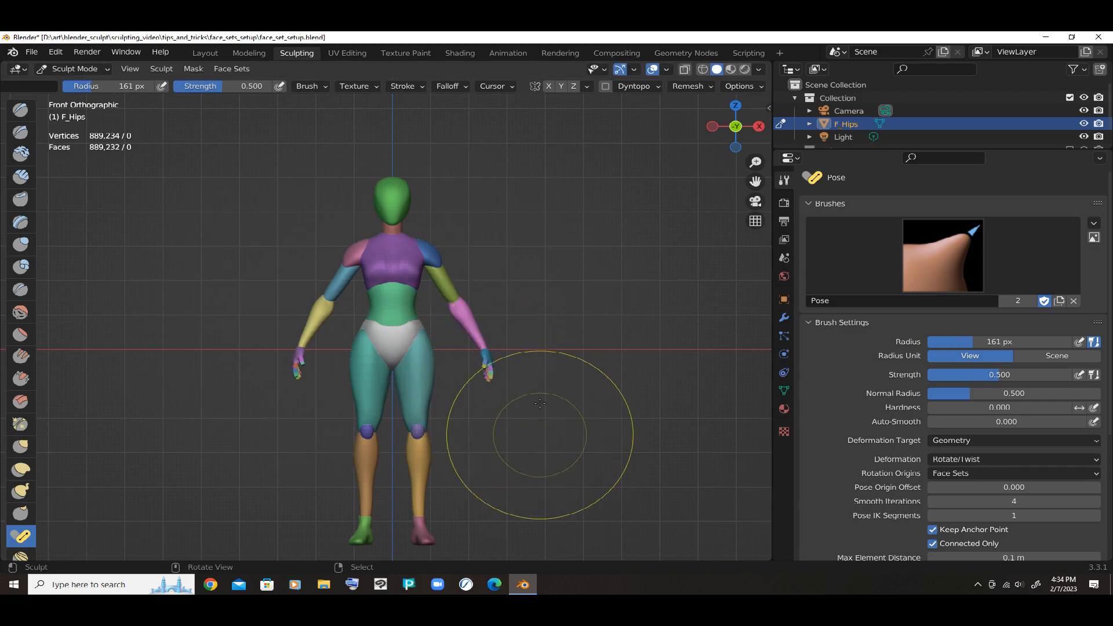
key(f)
click(551, 413)
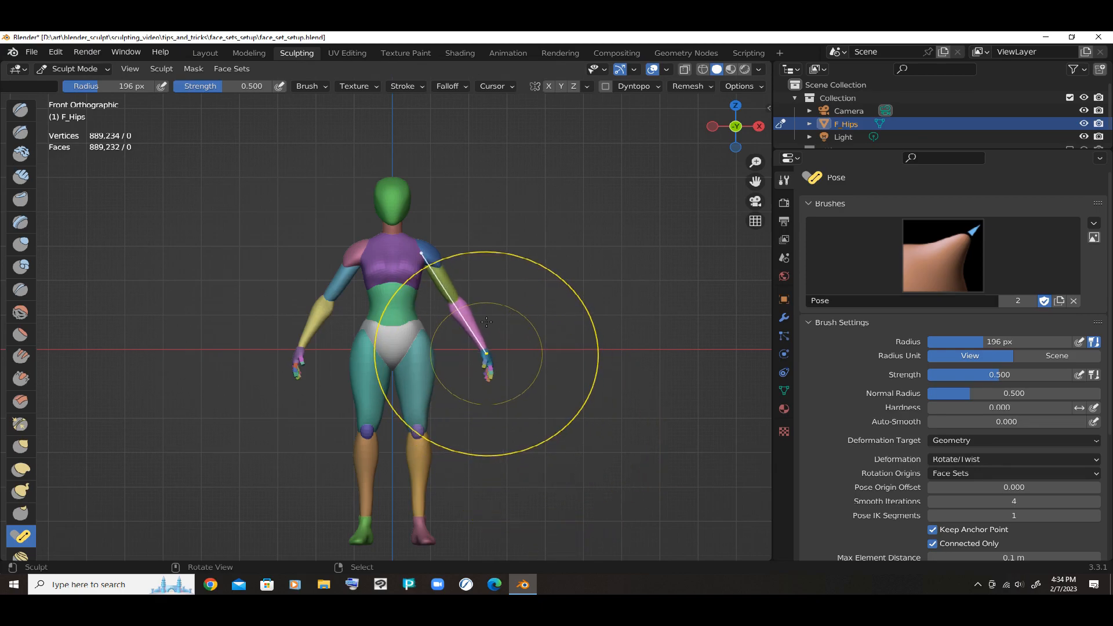
drag(486, 322, 545, 276)
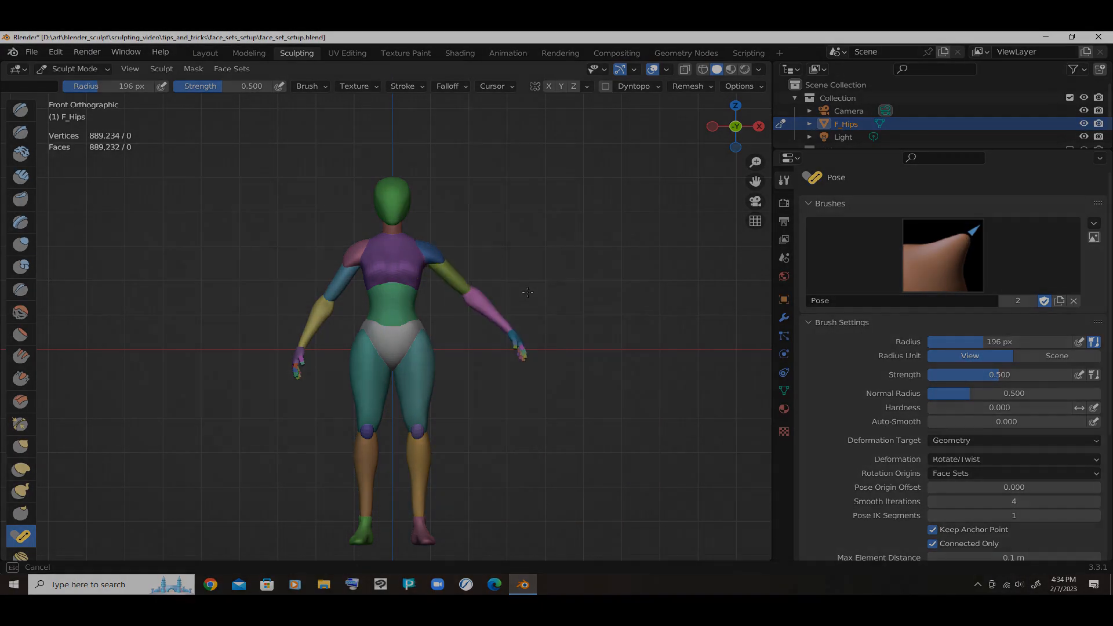